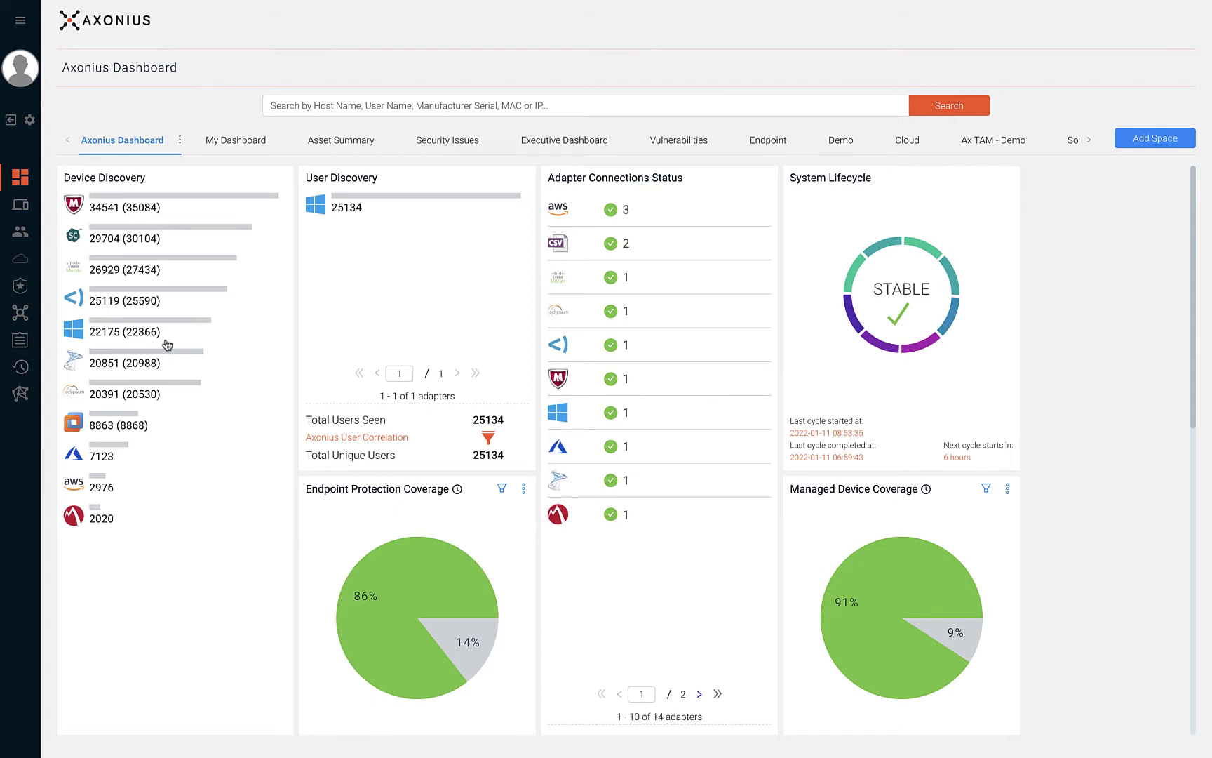
# Show all 40363 devices and expand, then collapse, the first two devices' per-adapter records
pyautogui.scroll(-7, 169, 344)
pyautogui.click(30, 317)
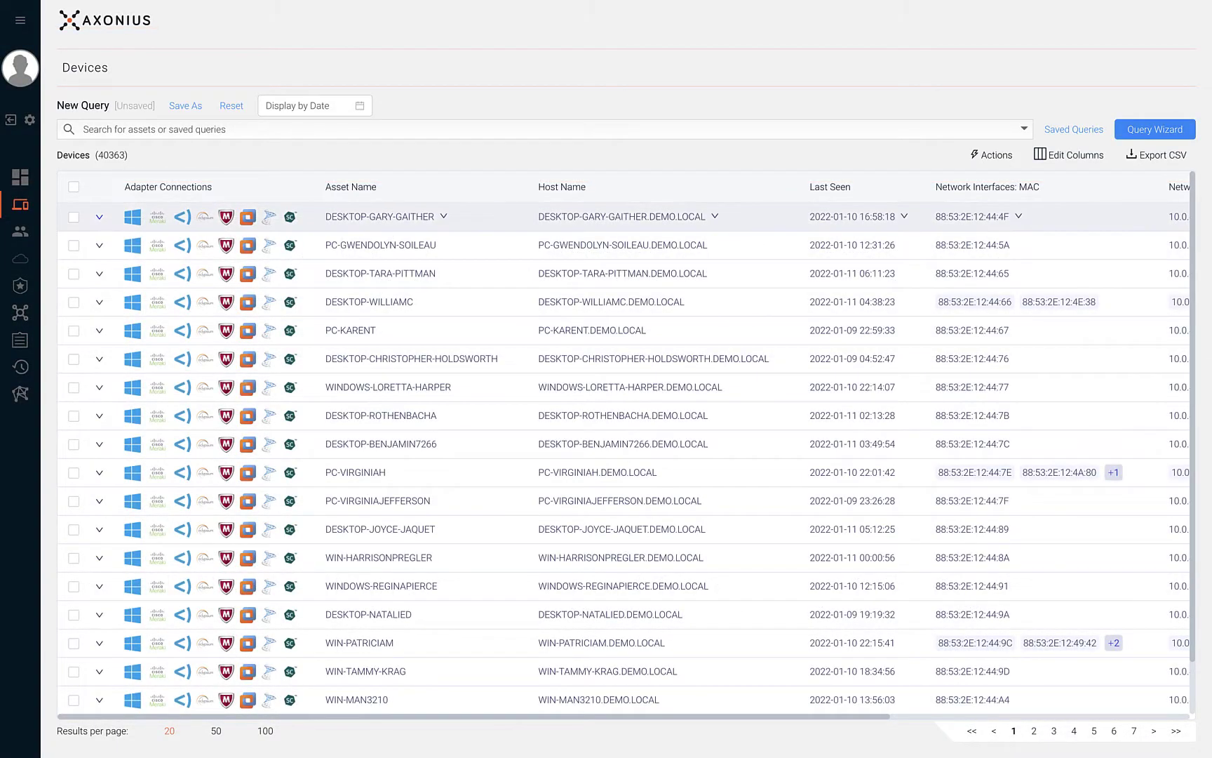
pyautogui.click(99, 216)
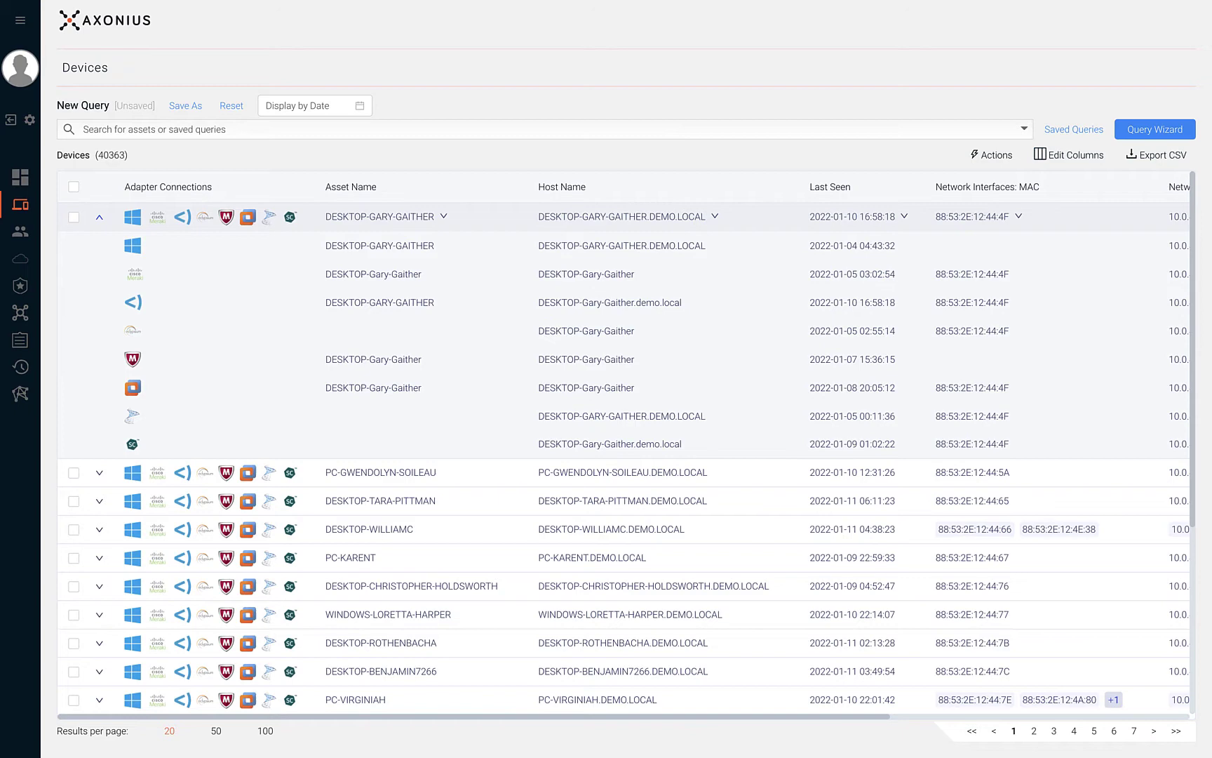
pyautogui.click(99, 217)
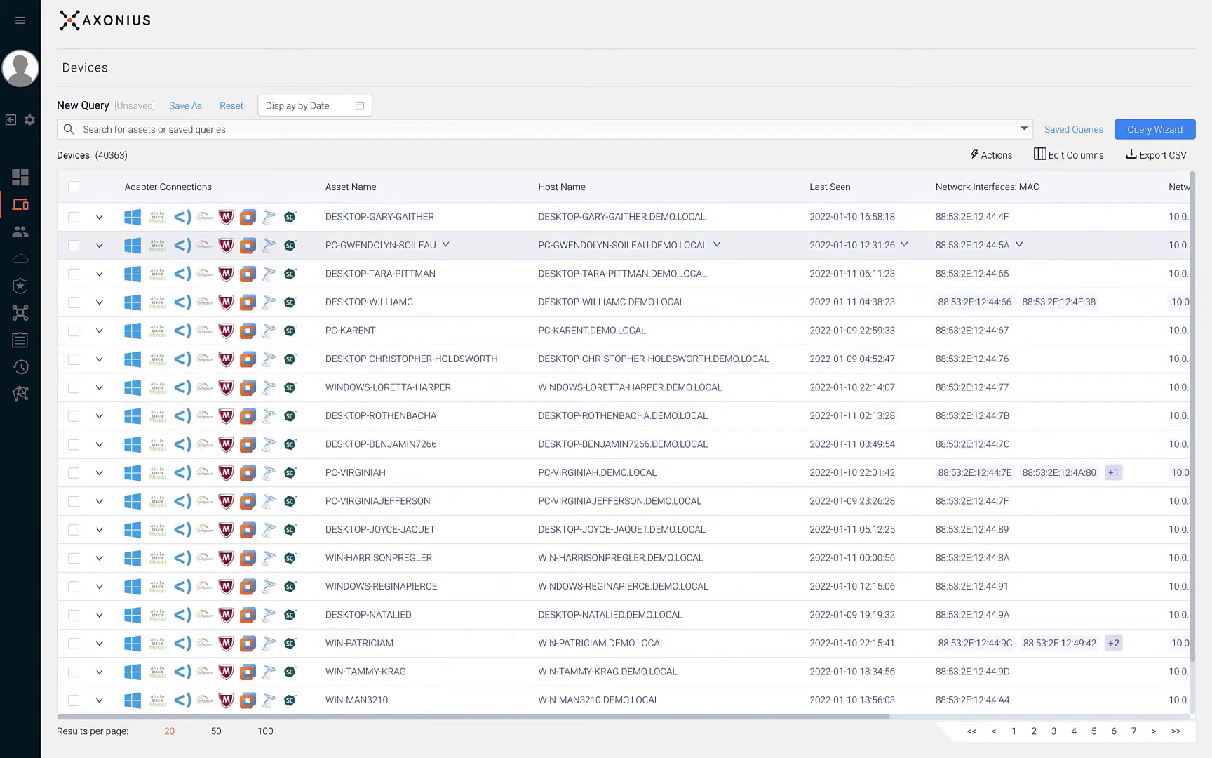
pyautogui.click(99, 245)
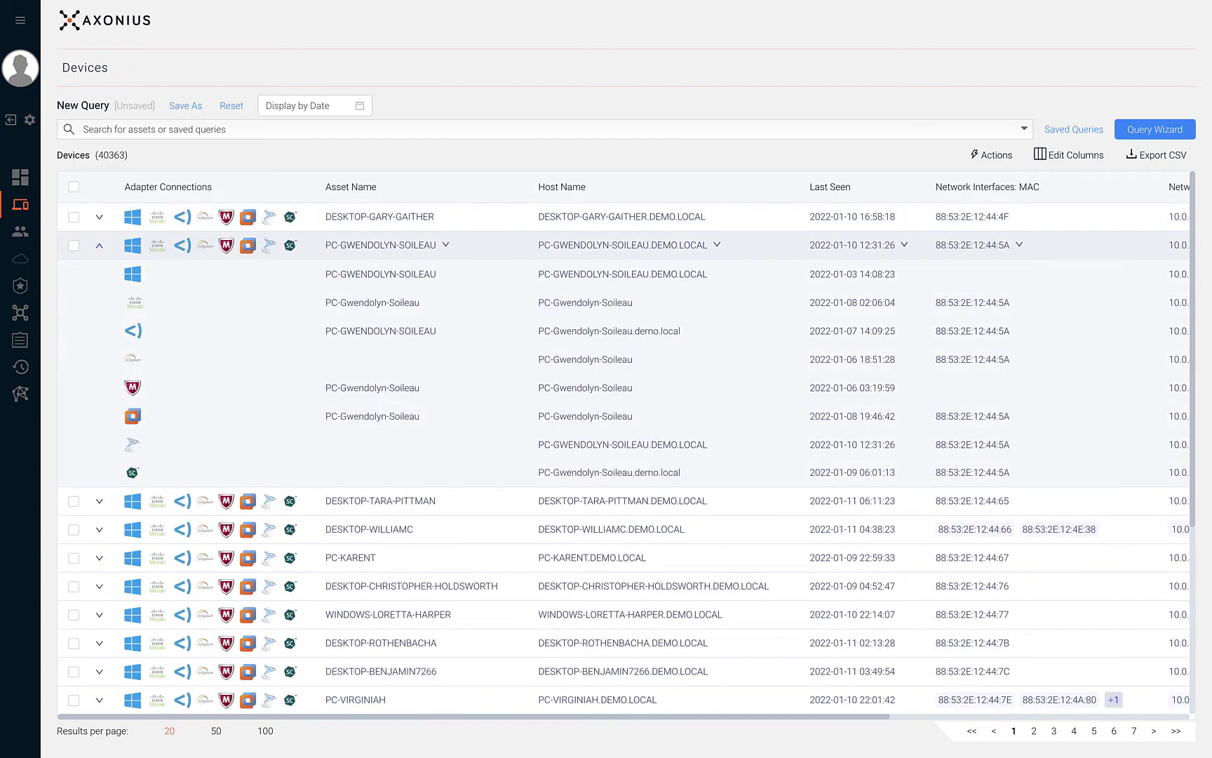
pyautogui.click(99, 245)
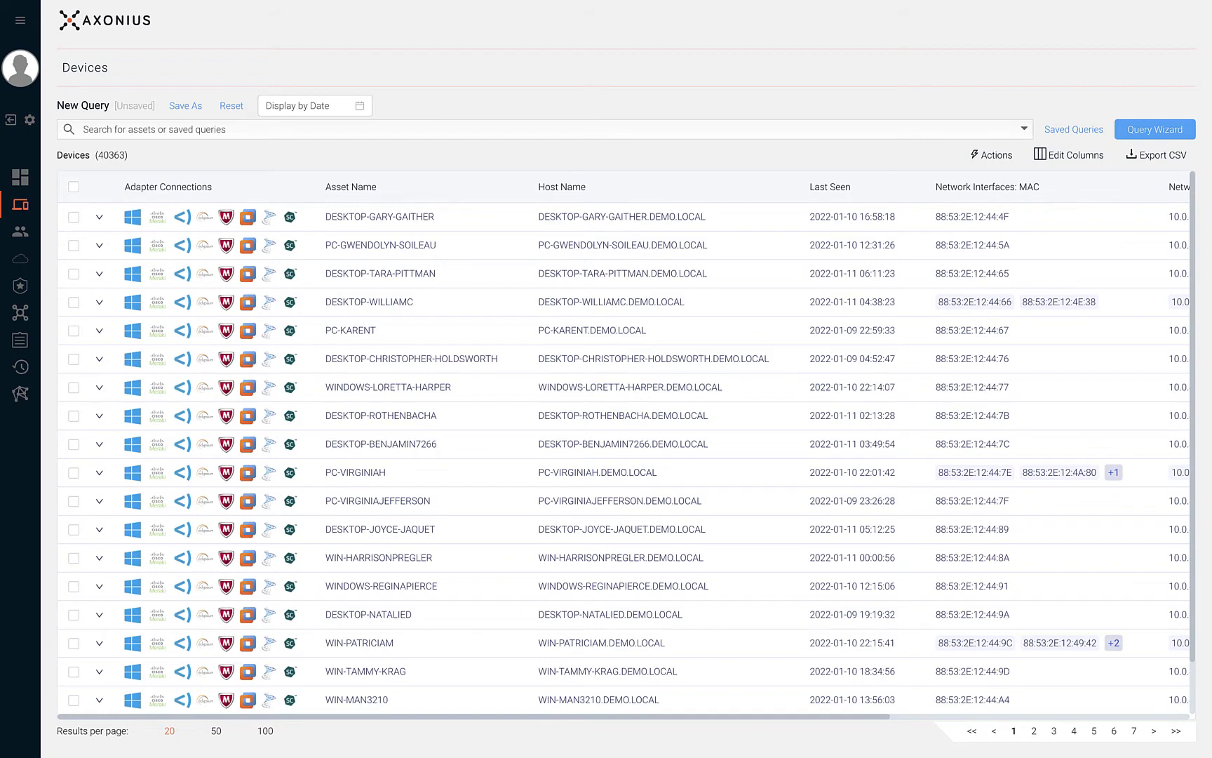
# In the Query Wizard, require an AWS ID and AWS Public IPs on devices
pyautogui.click(1168, 133)
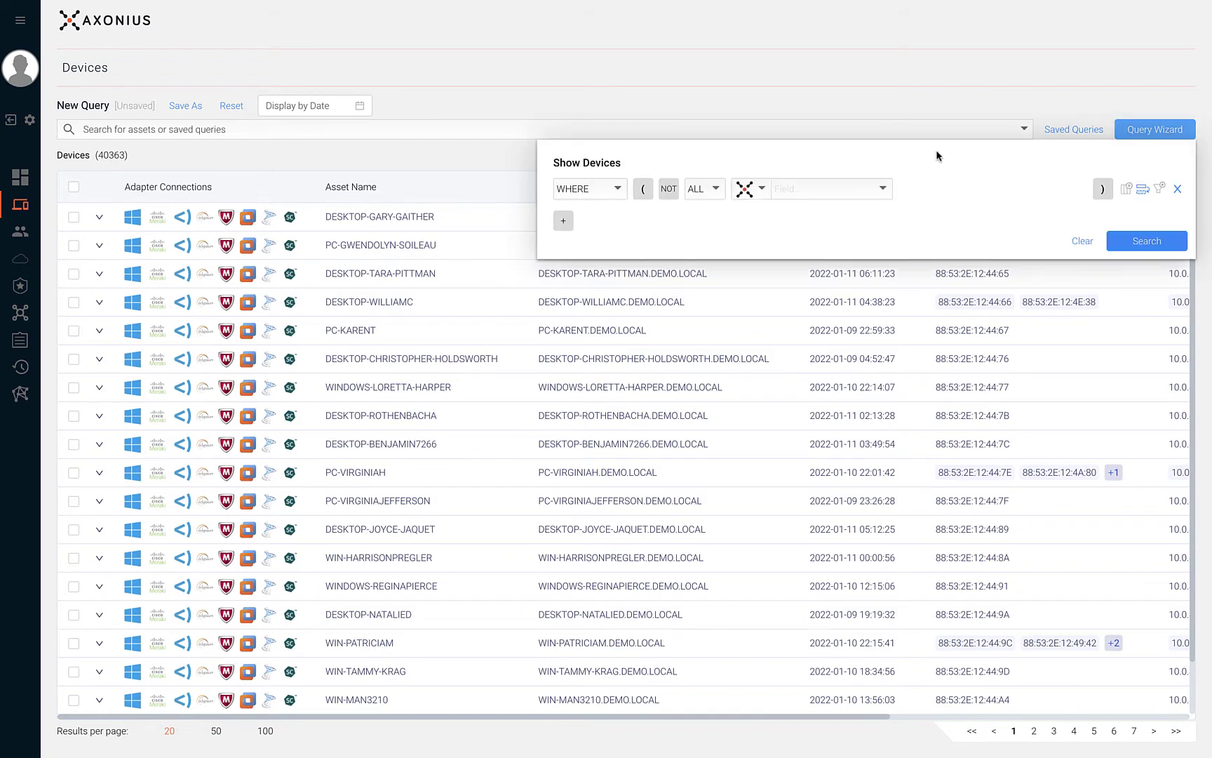
pyautogui.click(747, 190)
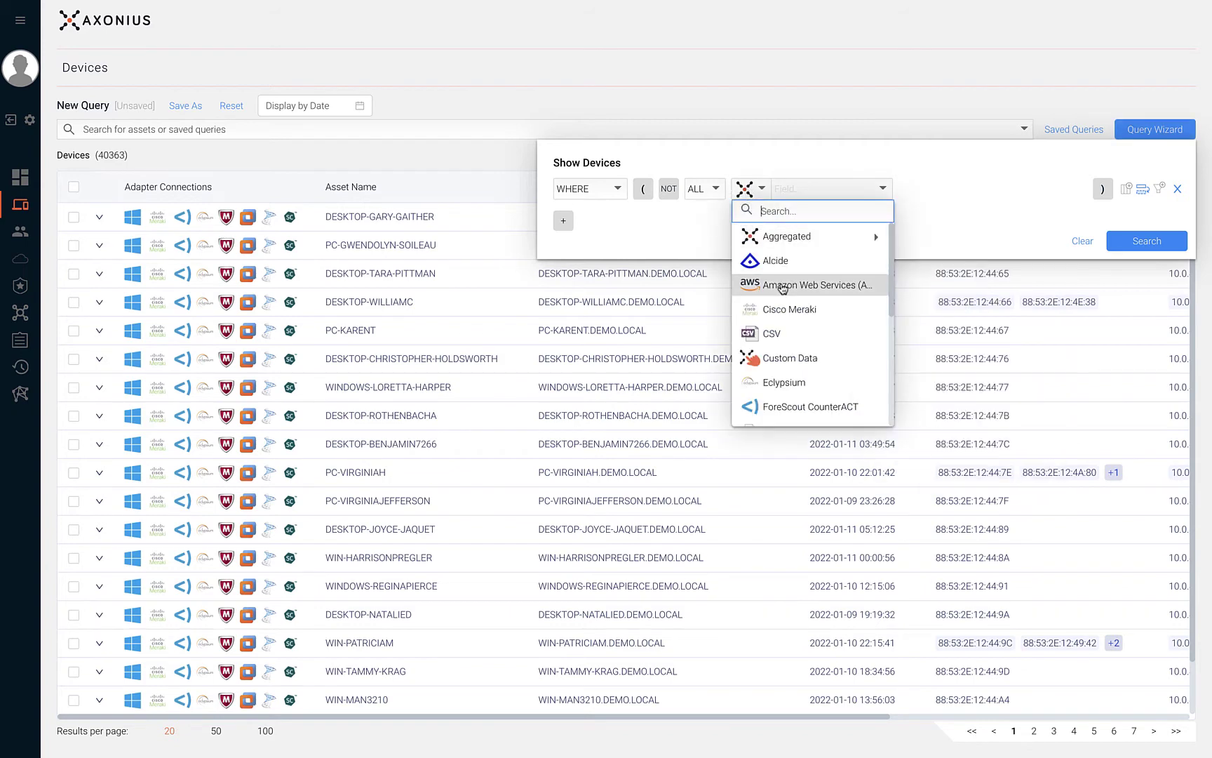
pyautogui.click(786, 283)
pyautogui.click(563, 222)
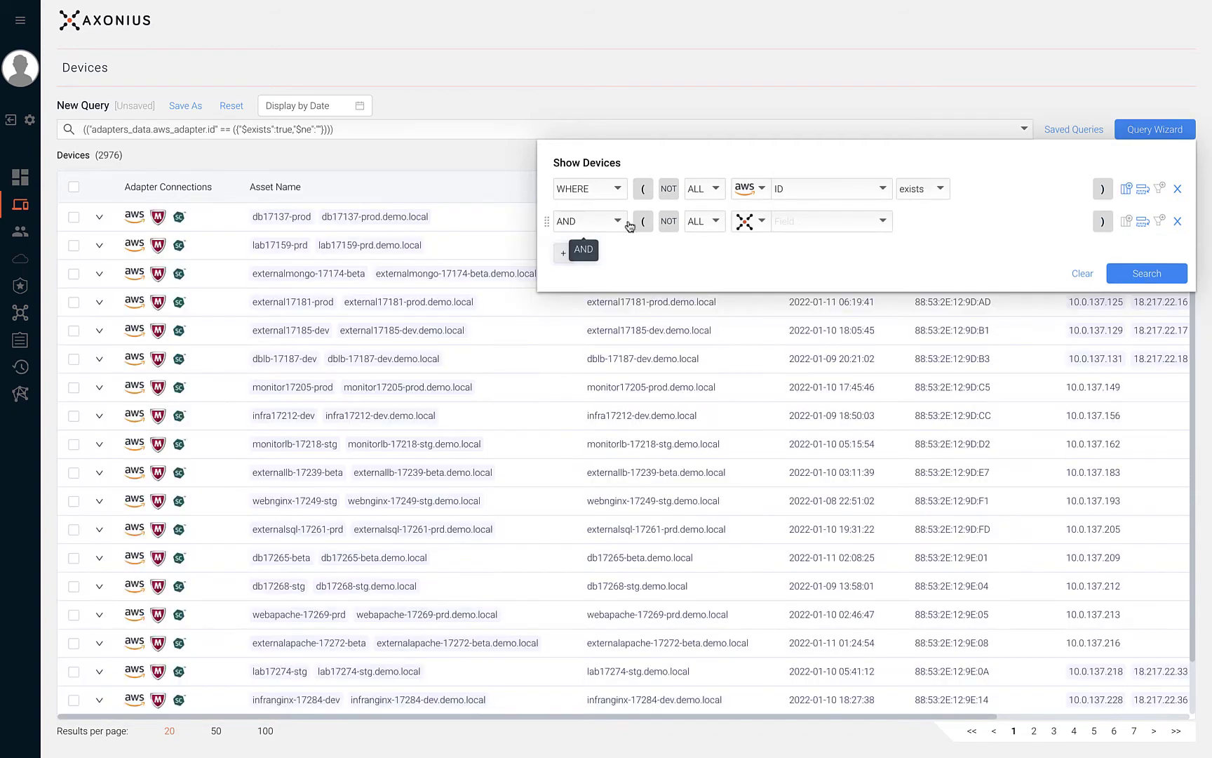
pyautogui.click(746, 221)
pyautogui.click(783, 317)
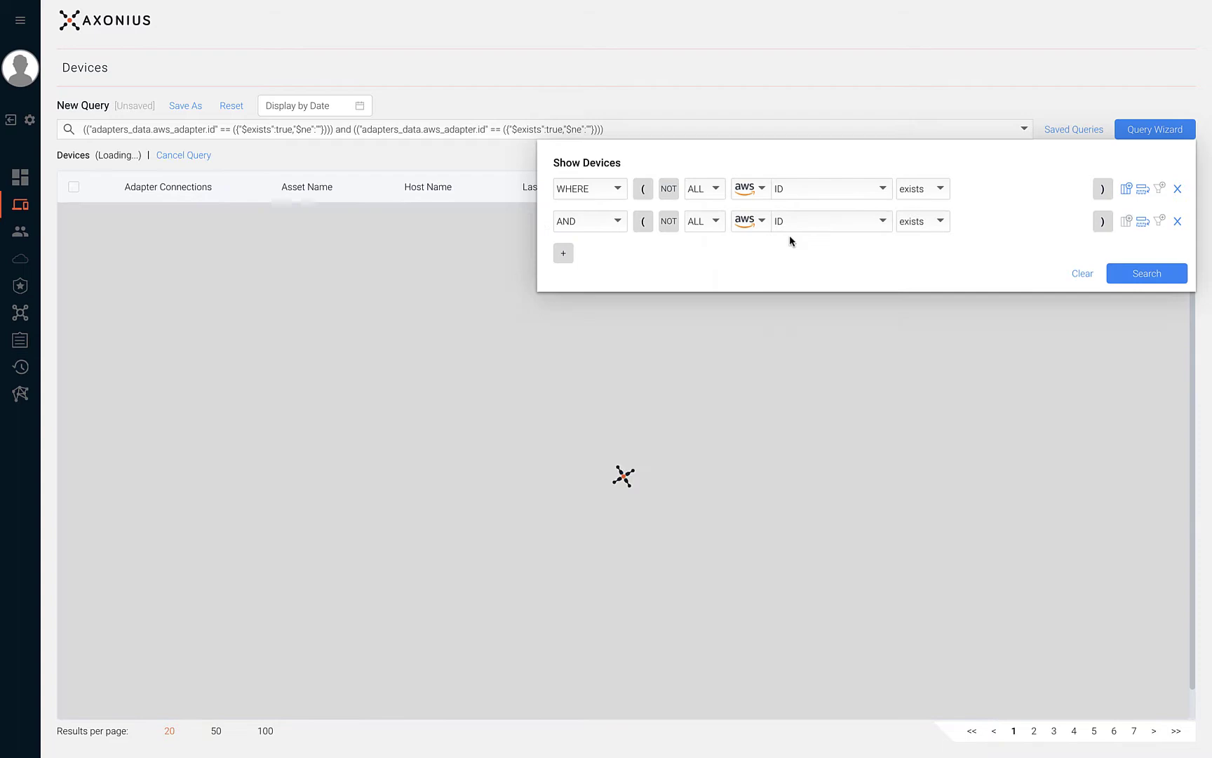
pyautogui.click(806, 220)
pyautogui.write('public')
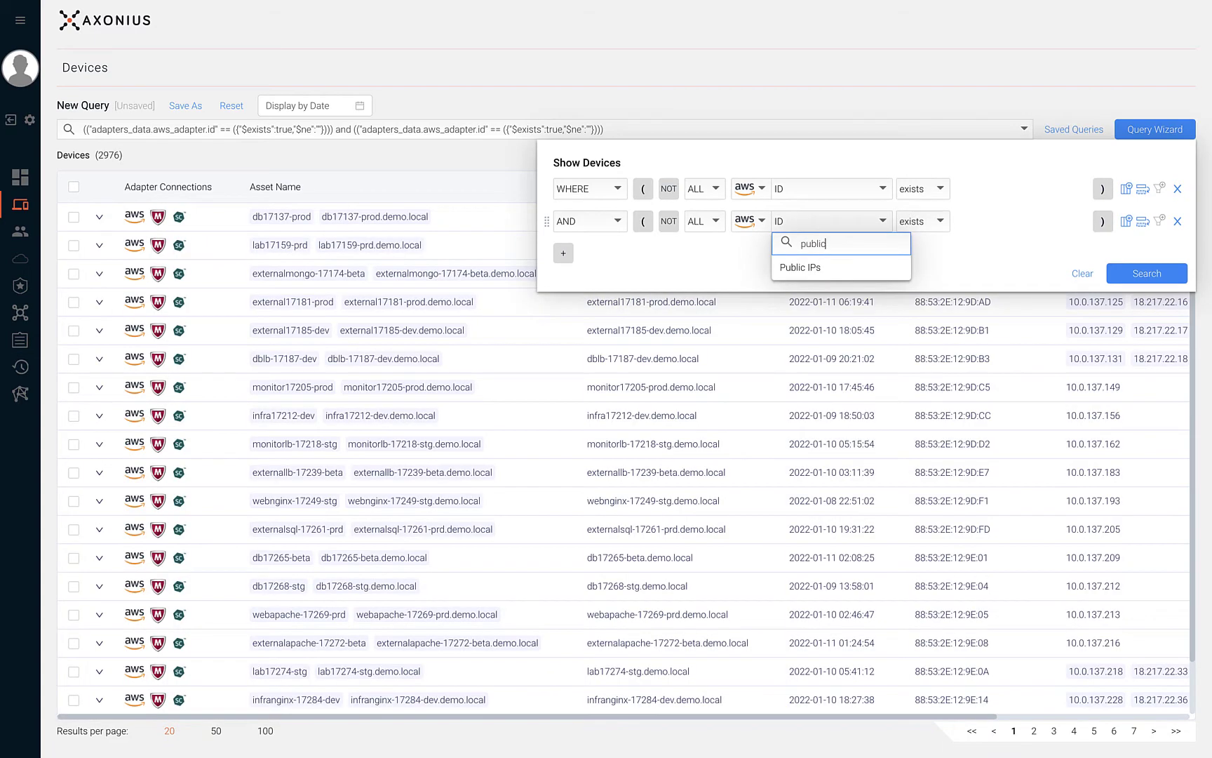
pyautogui.click(826, 268)
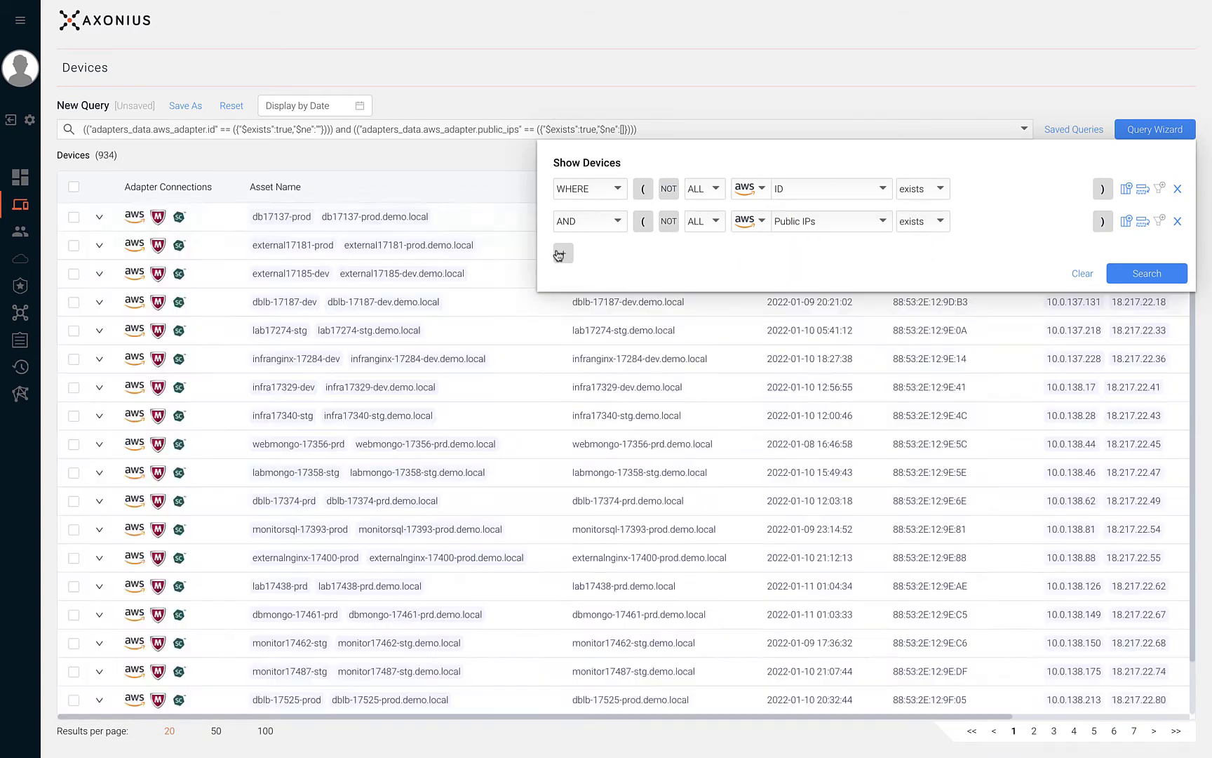
# Add a NOT condition excluding devices that have a Tenable.sc ID
pyautogui.click(563, 253)
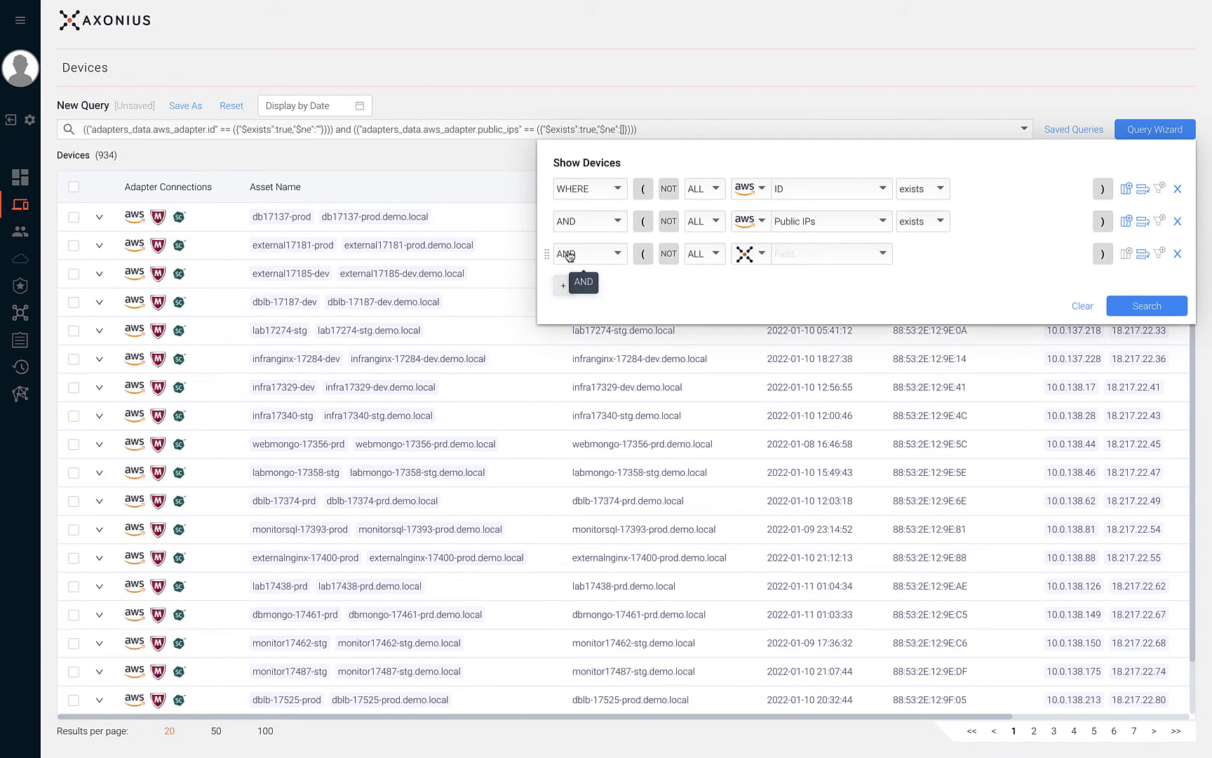
pyautogui.click(669, 254)
pyautogui.click(751, 254)
pyautogui.scroll(-5, 796, 364)
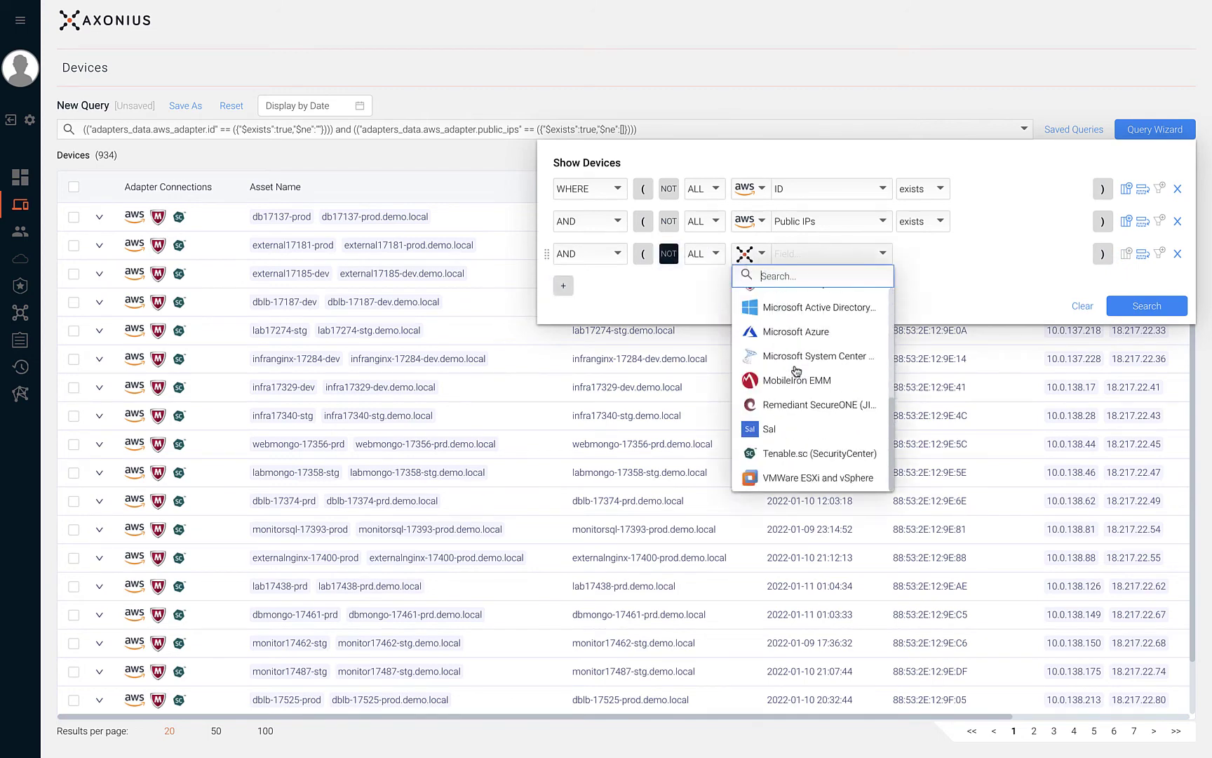
pyautogui.click(819, 450)
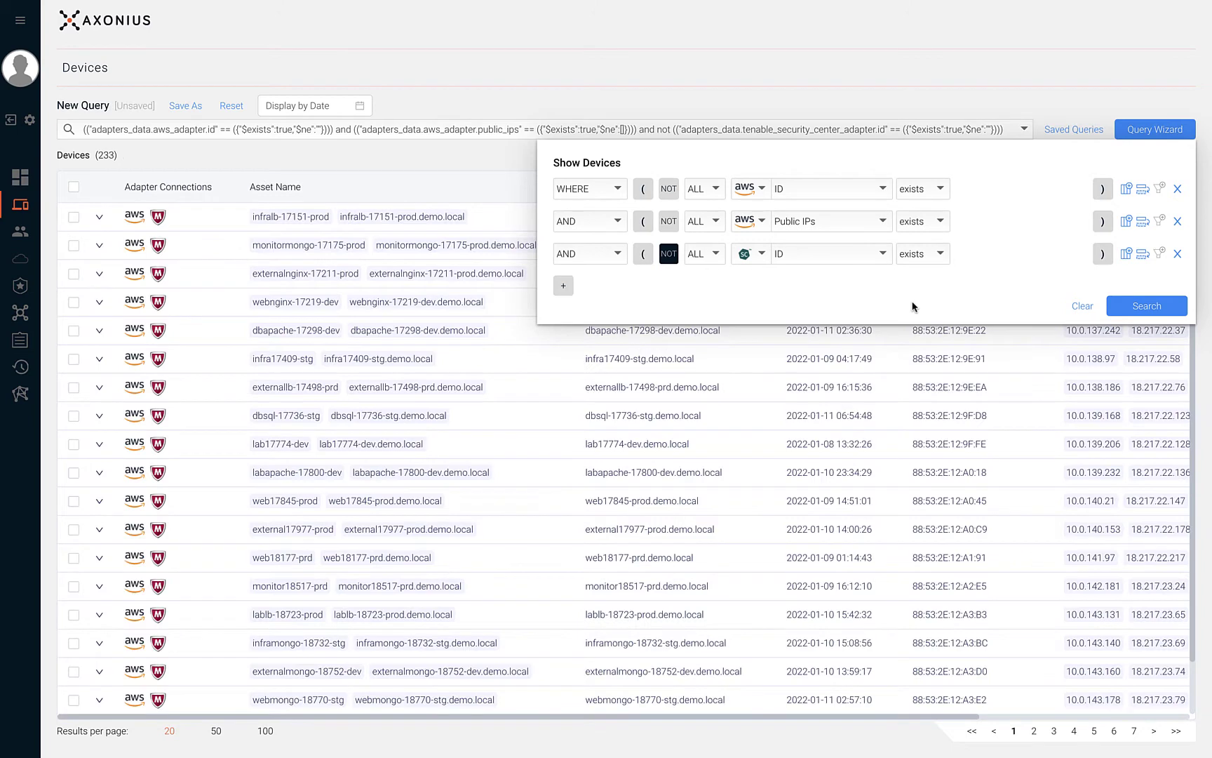
# Save the device query as a new query named 'AWS Violation'
pyautogui.click(186, 106)
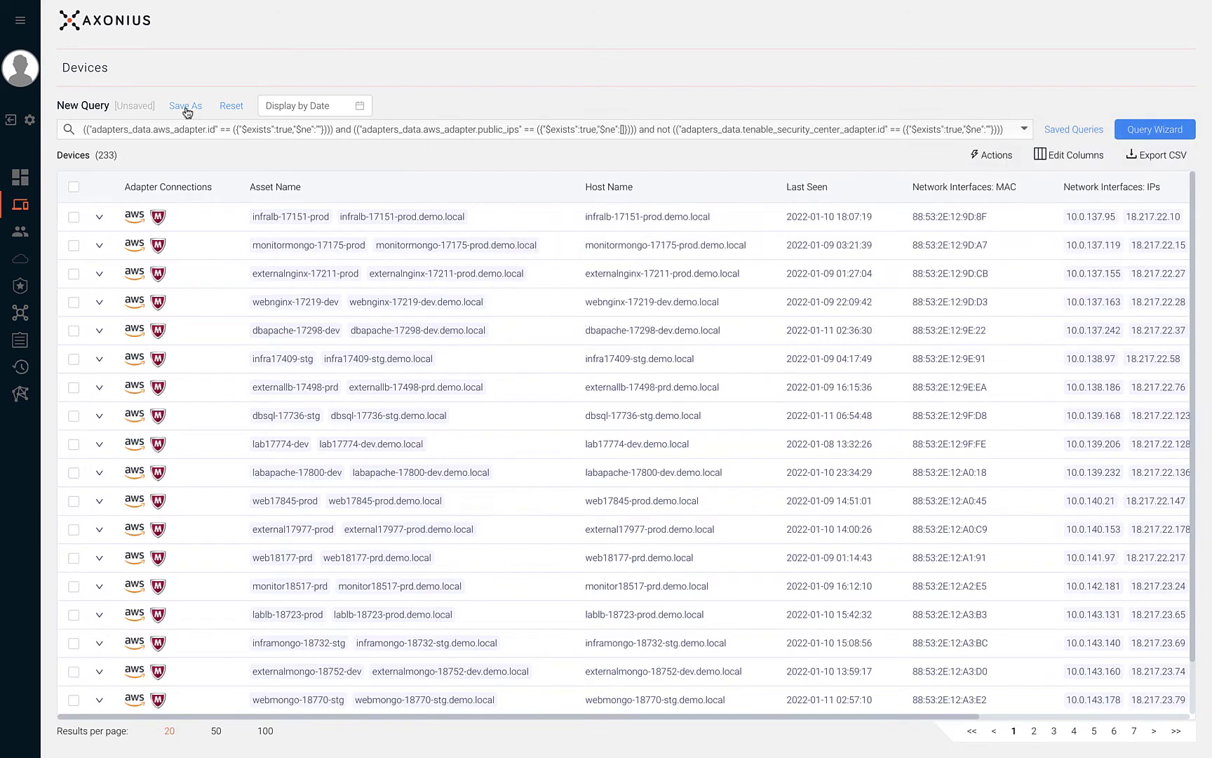
pyautogui.click(186, 106)
pyautogui.write('AW')
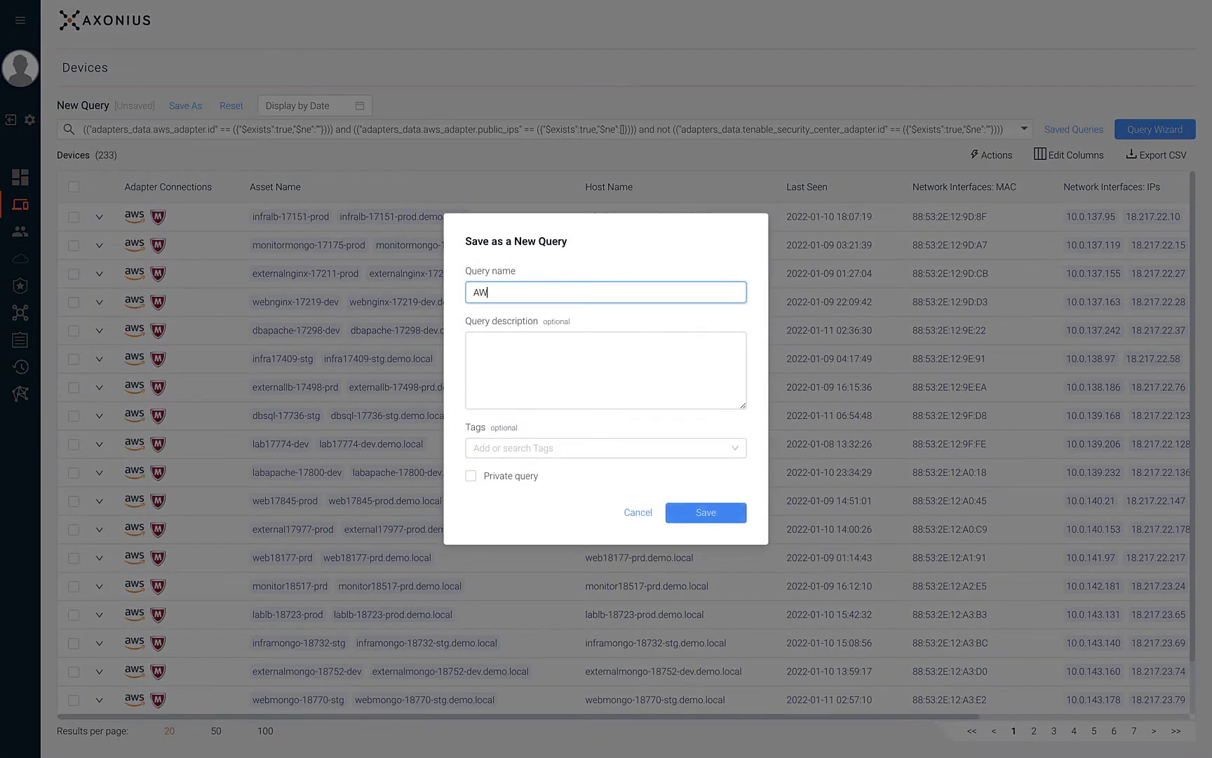
pyautogui.write('S Violation')
pyautogui.click(696, 512)
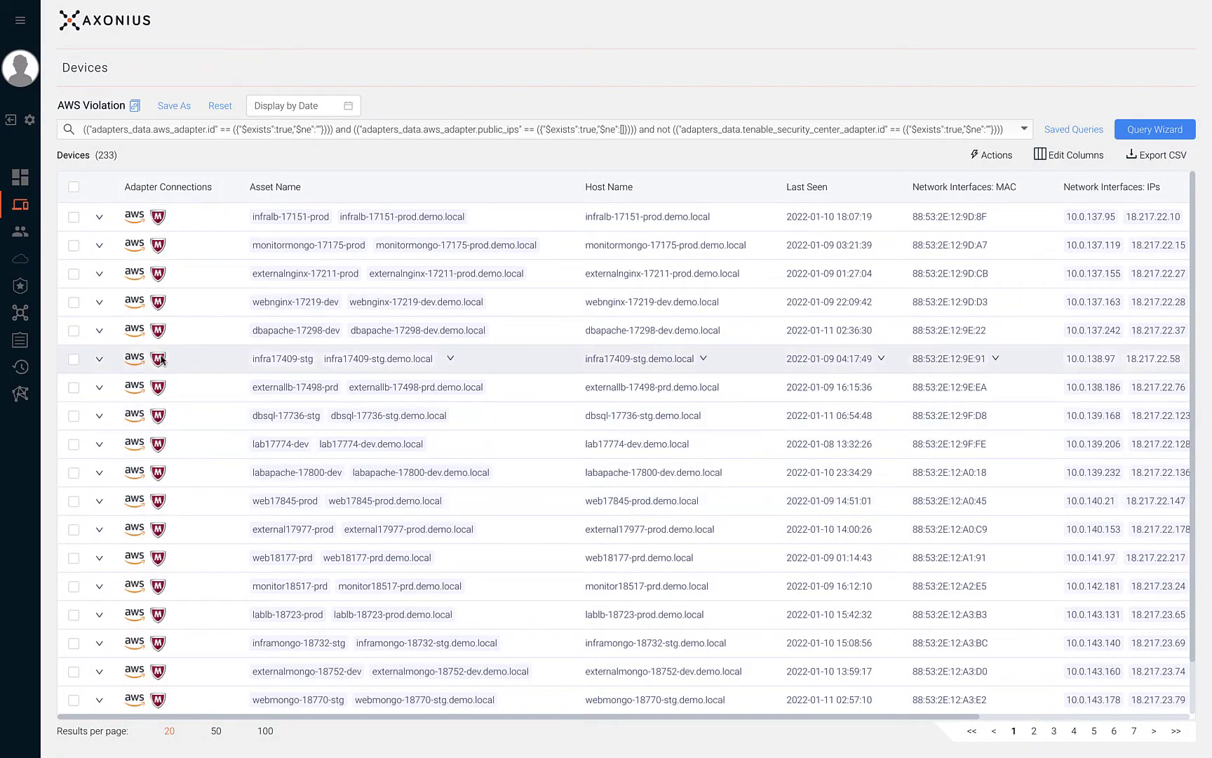
# In the Enforcement Center, add a new enforcement set and browse the Create Incident actions
pyautogui.click(20, 286)
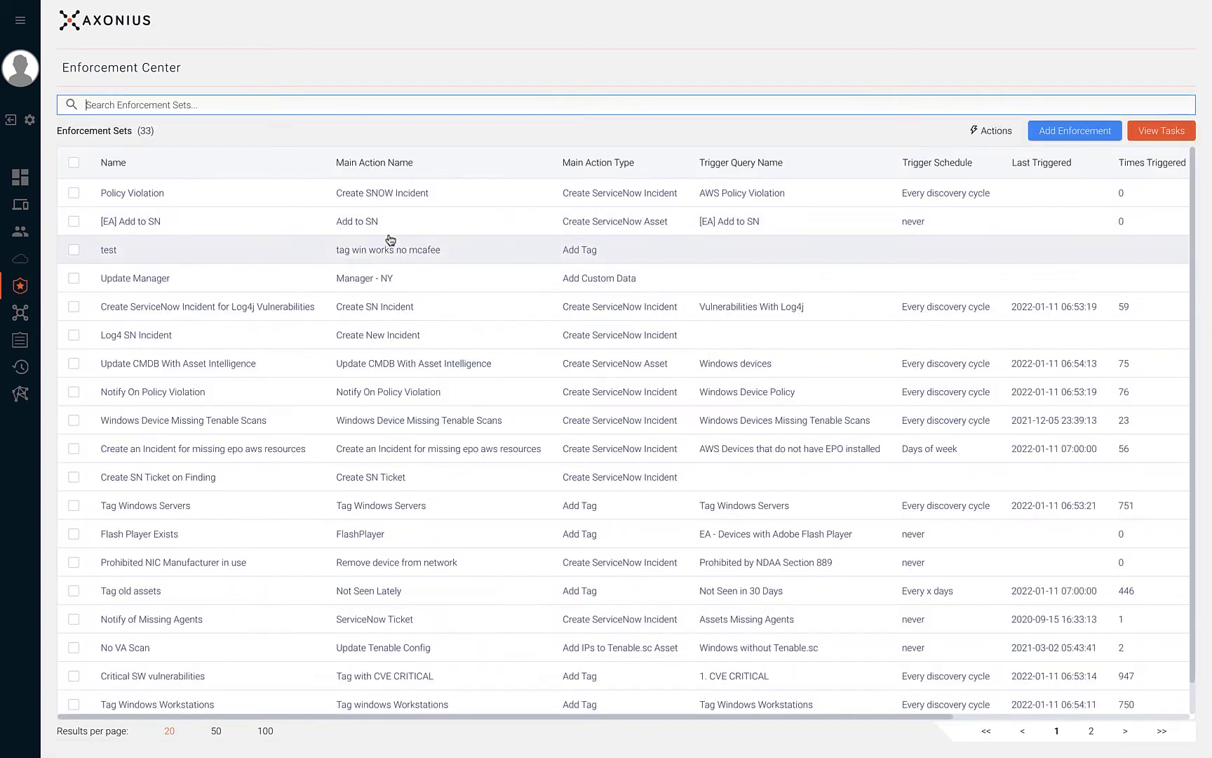
pyautogui.click(1051, 132)
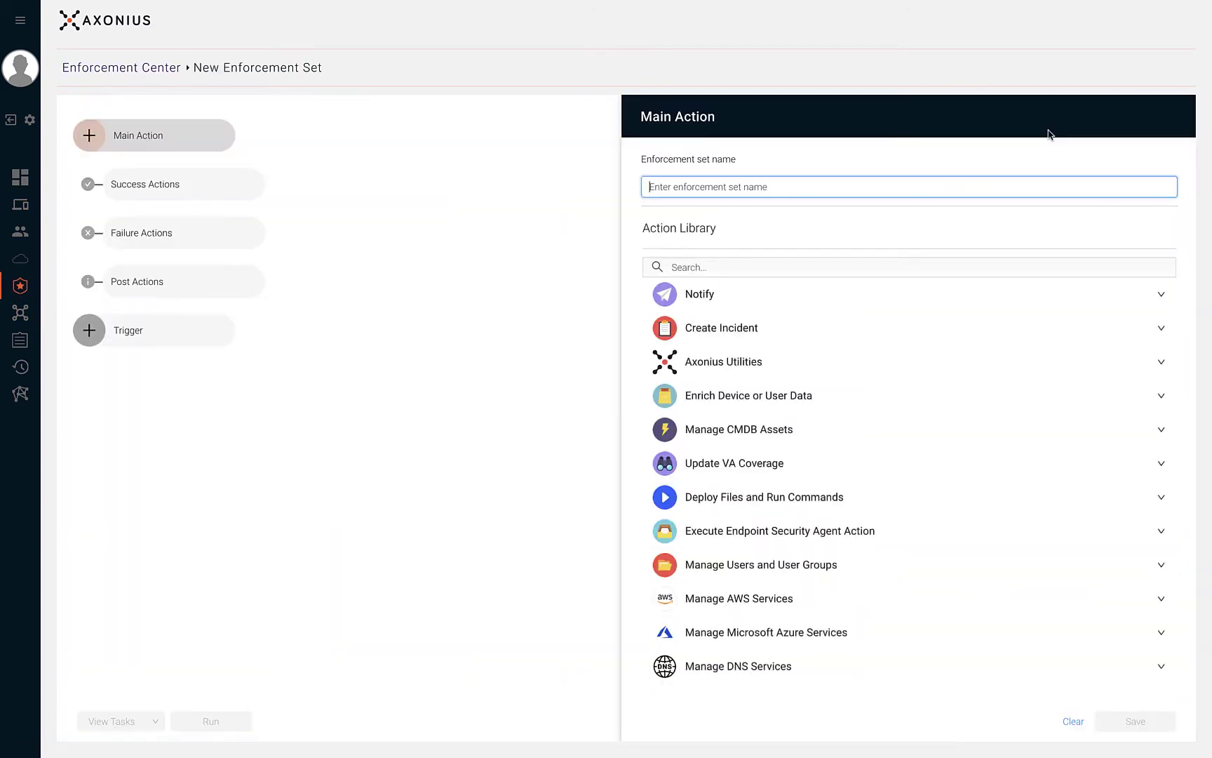
pyautogui.click(798, 327)
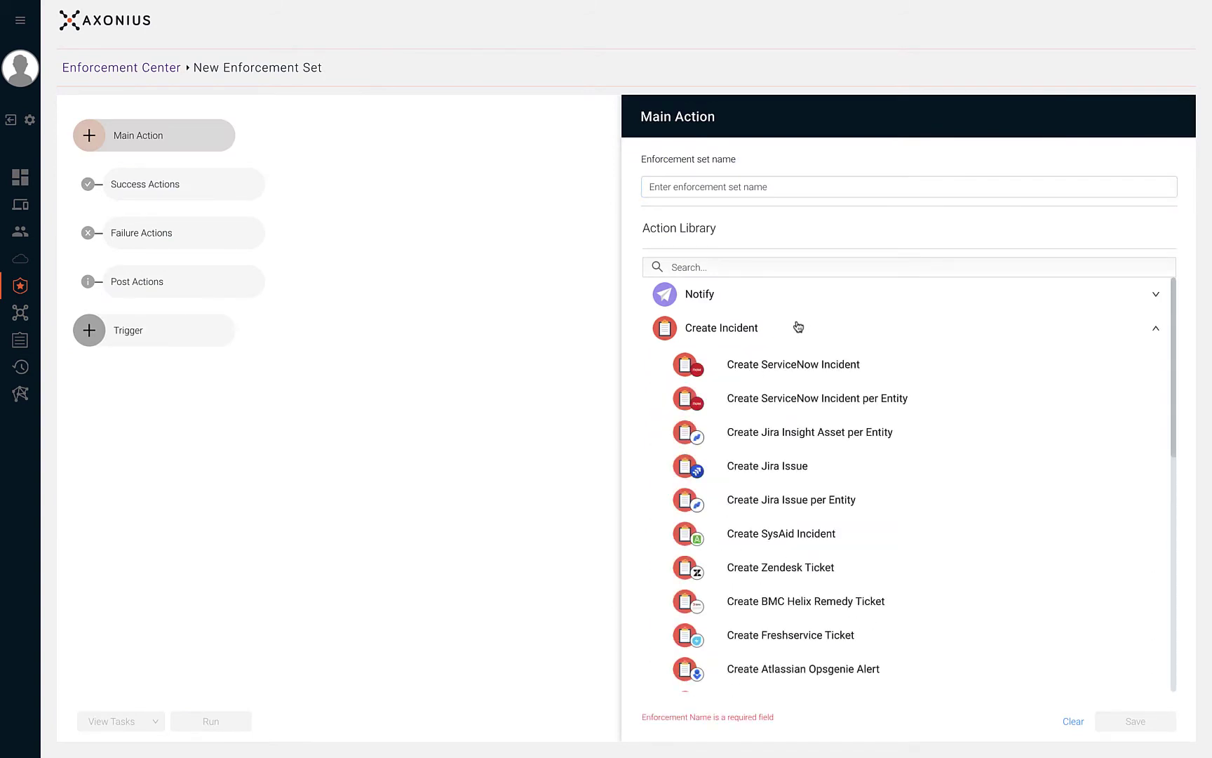
pyautogui.click(798, 326)
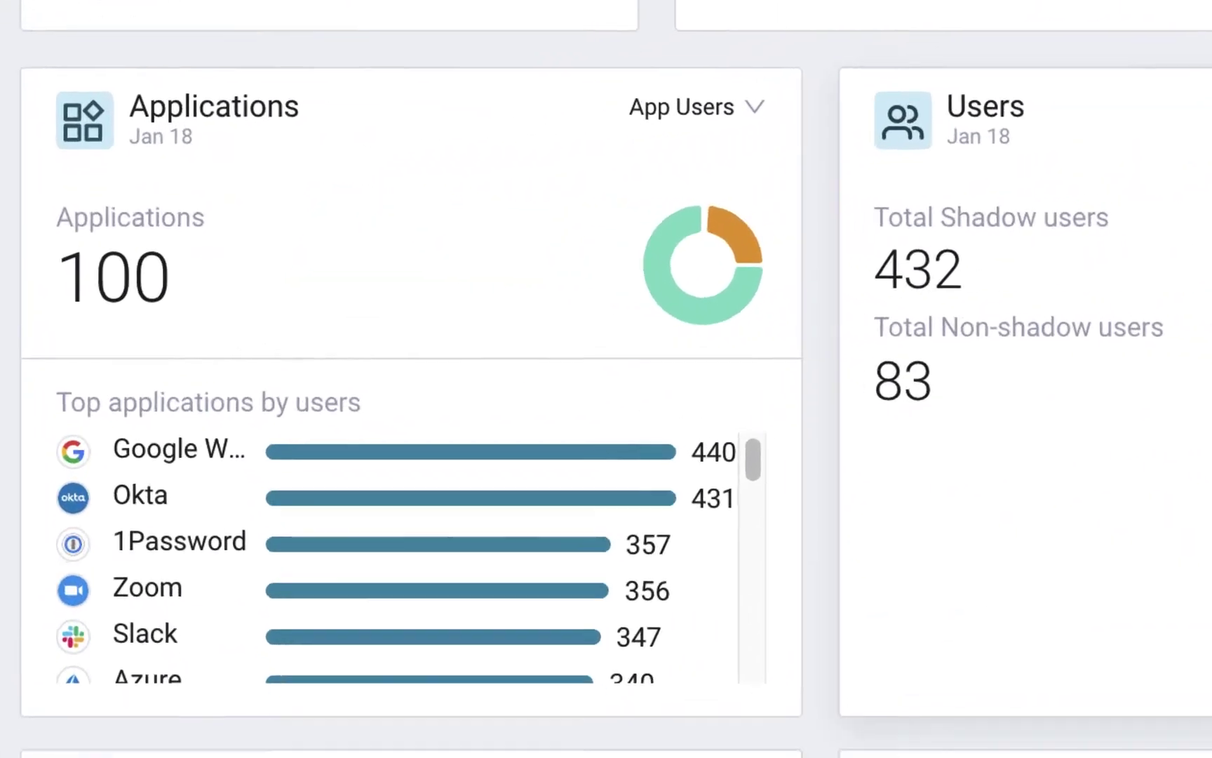
pyautogui.scroll(-5, 818, 672)
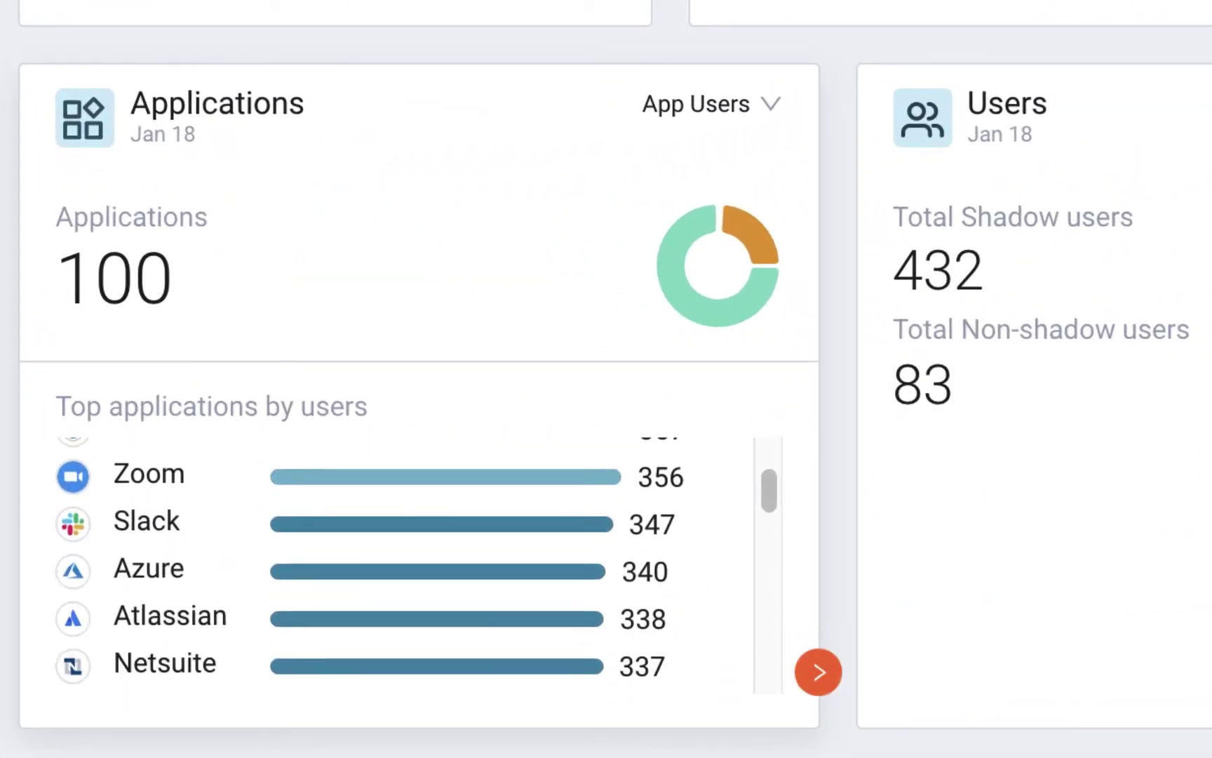
pyautogui.scroll(-5, 818, 672)
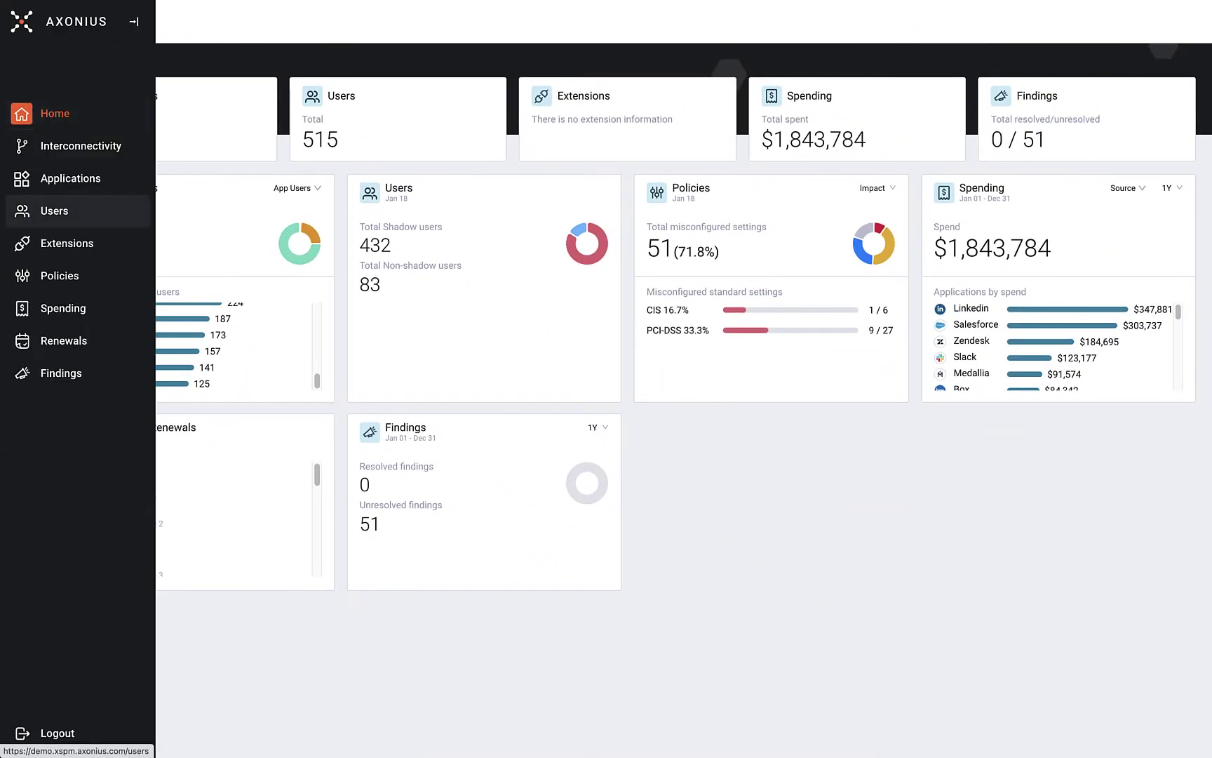
# Open the Users page and check the Category, Application and Tags filter options
pyautogui.click(63, 211)
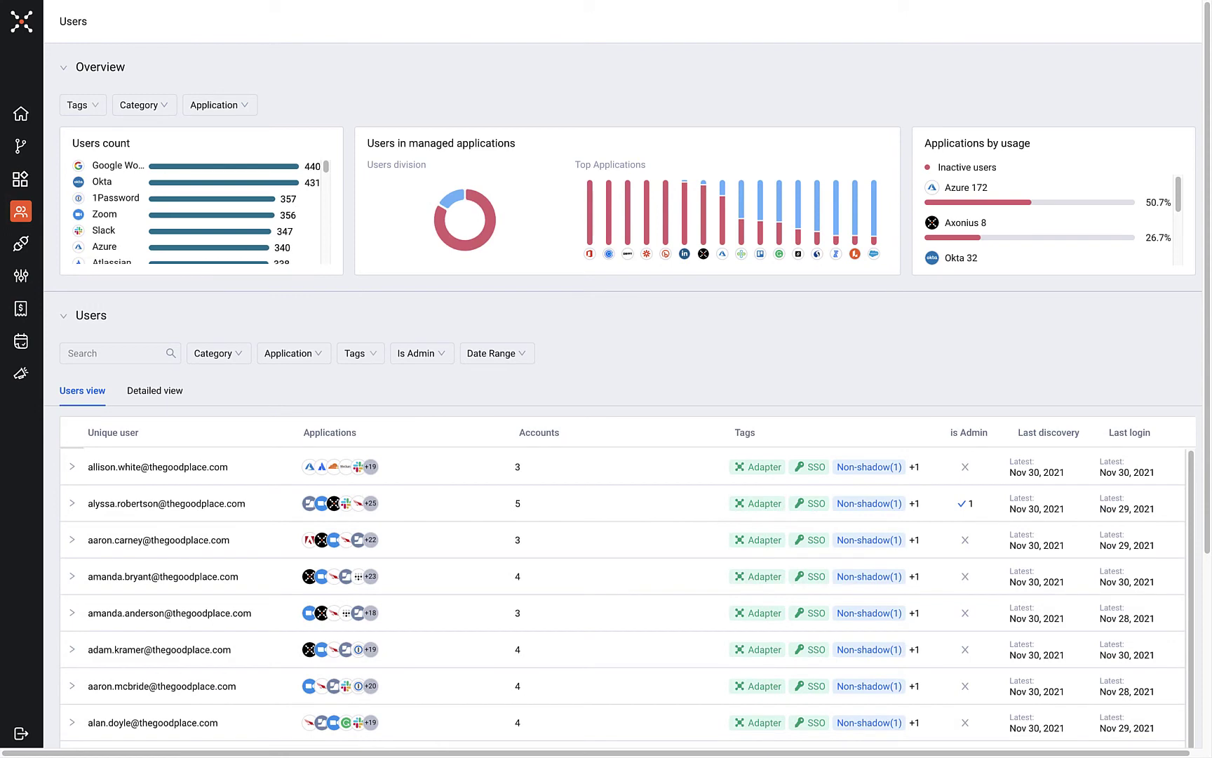
pyautogui.click(218, 353)
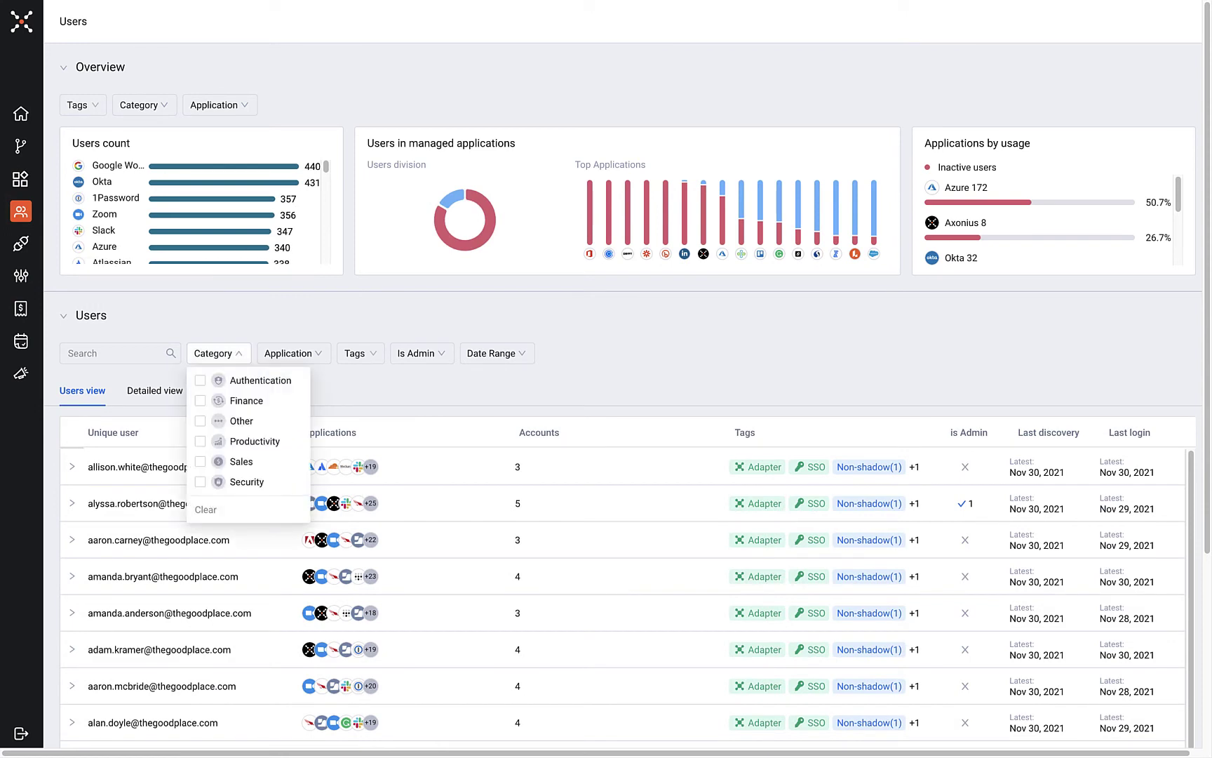
pyautogui.press('Escape')
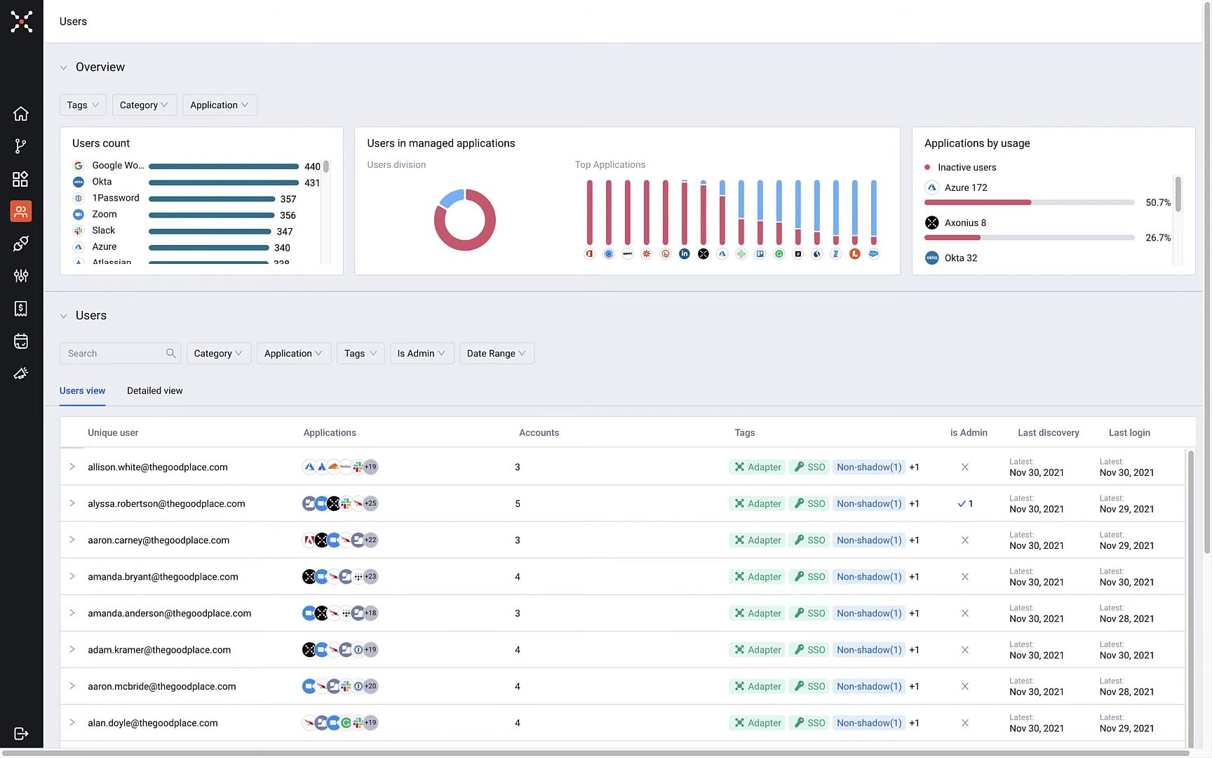
pyautogui.click(293, 353)
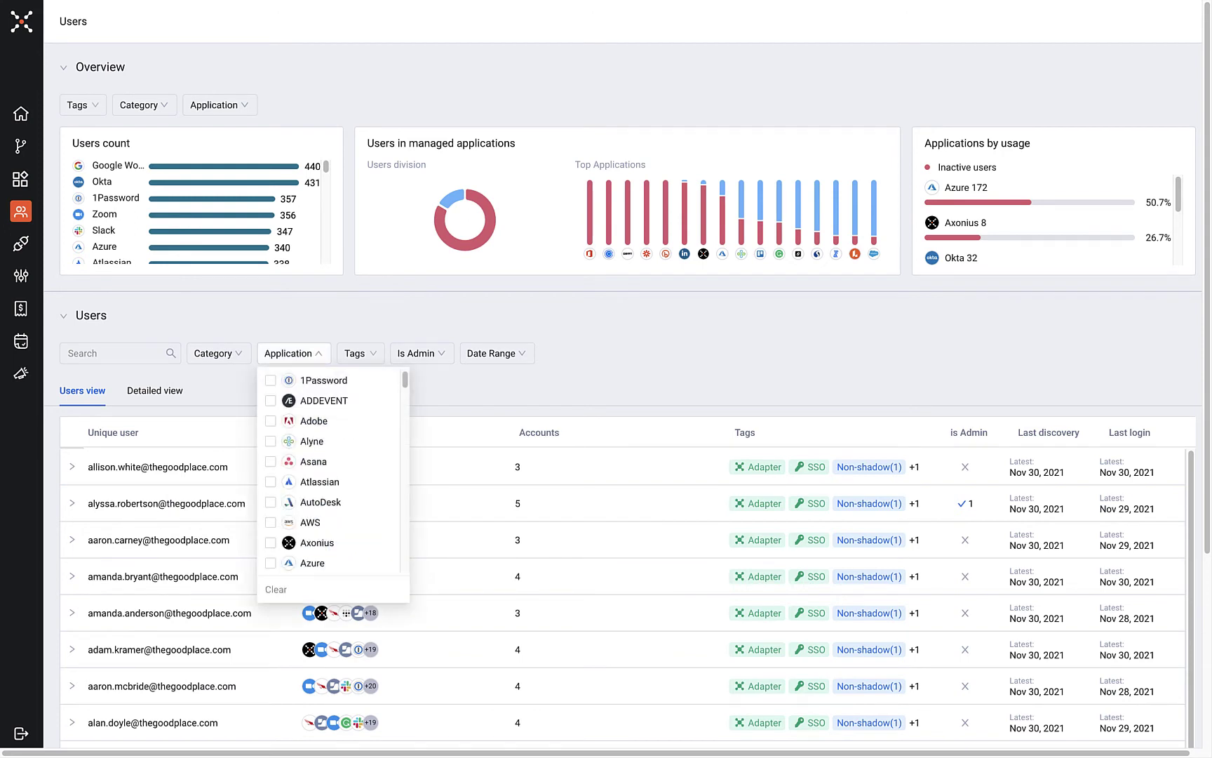
pyautogui.press('Escape')
pyautogui.click(360, 353)
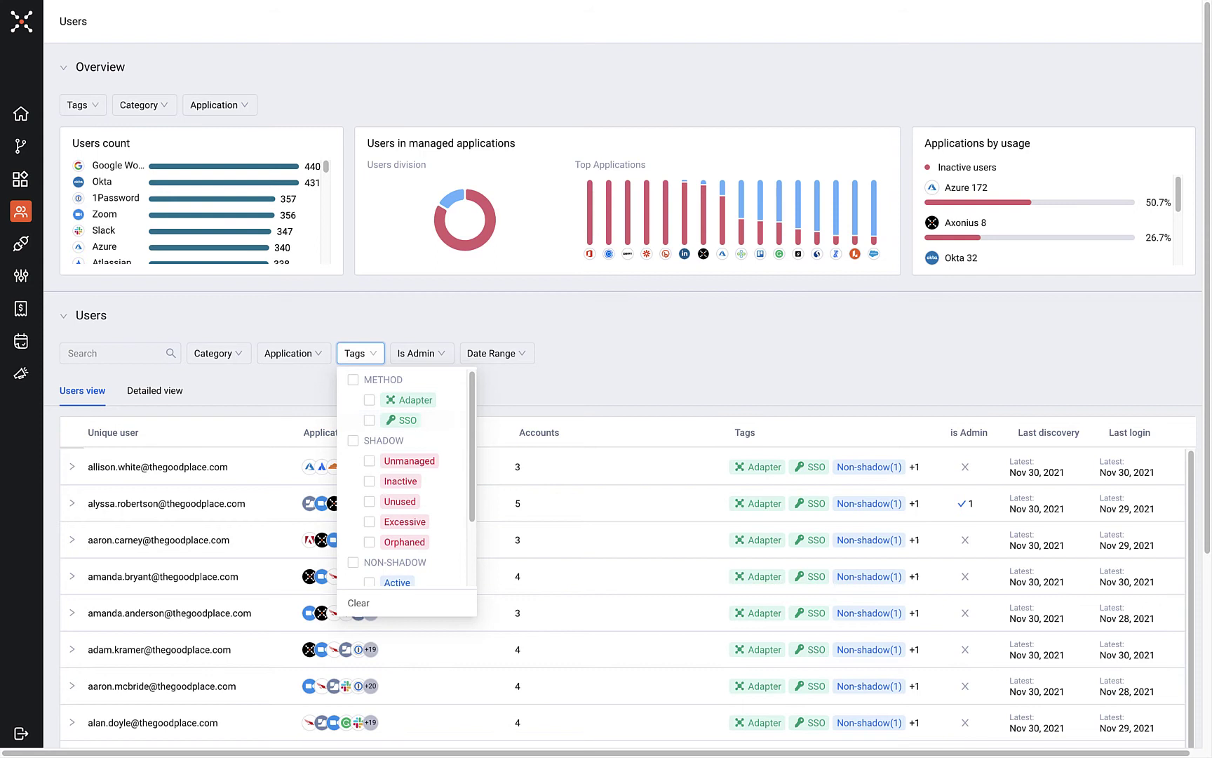
pyautogui.press('Escape')
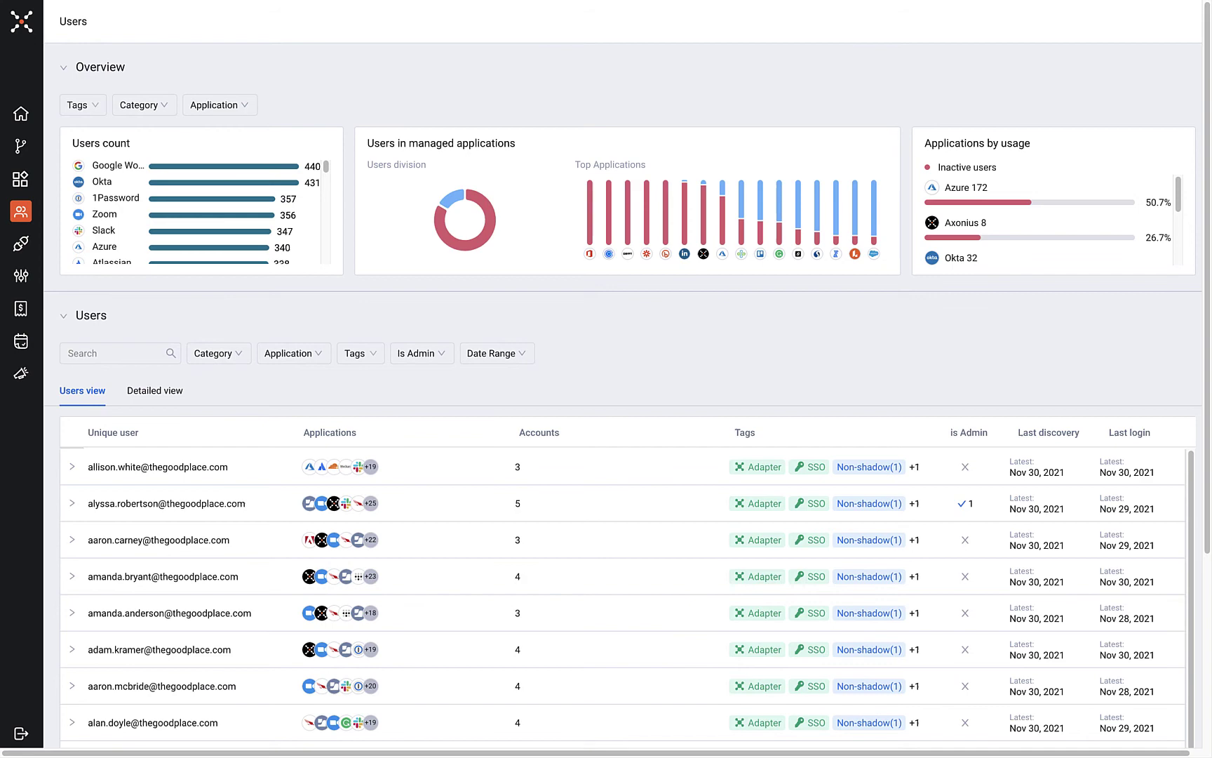
# Filter the Applications page to Medium risk applications only
pyautogui.click(21, 178)
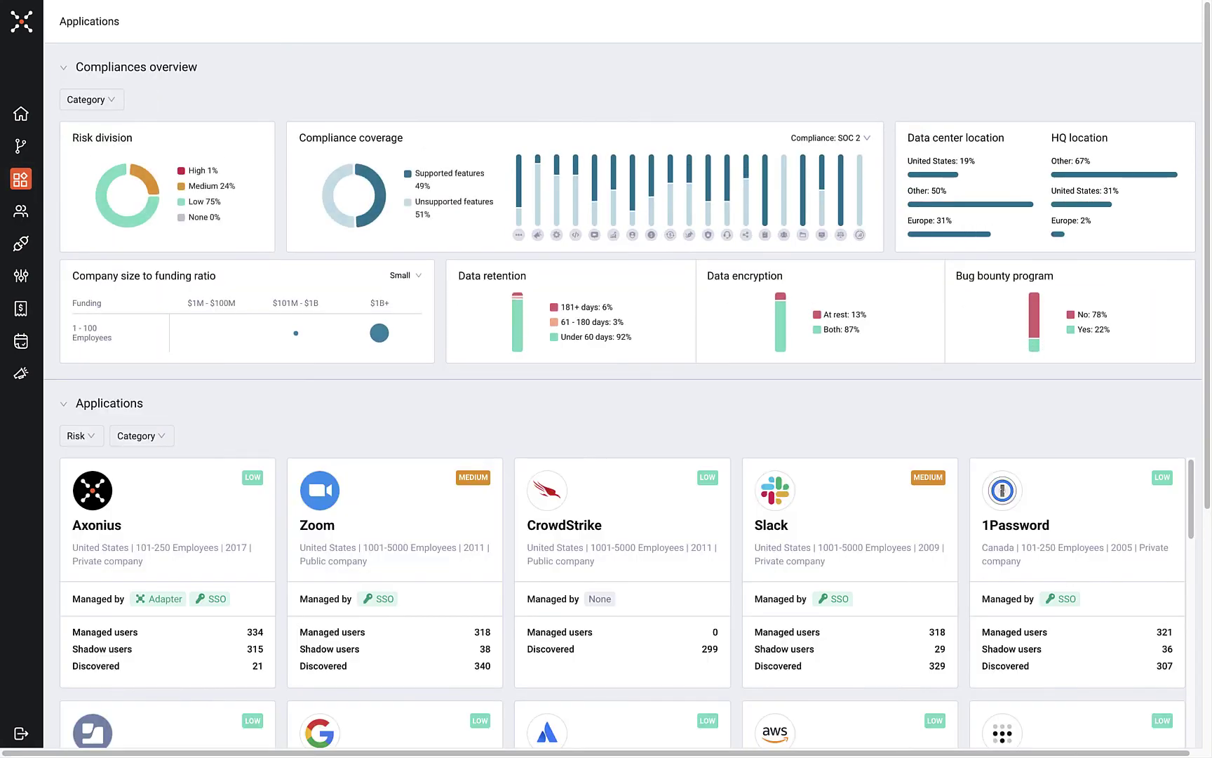
pyautogui.click(81, 436)
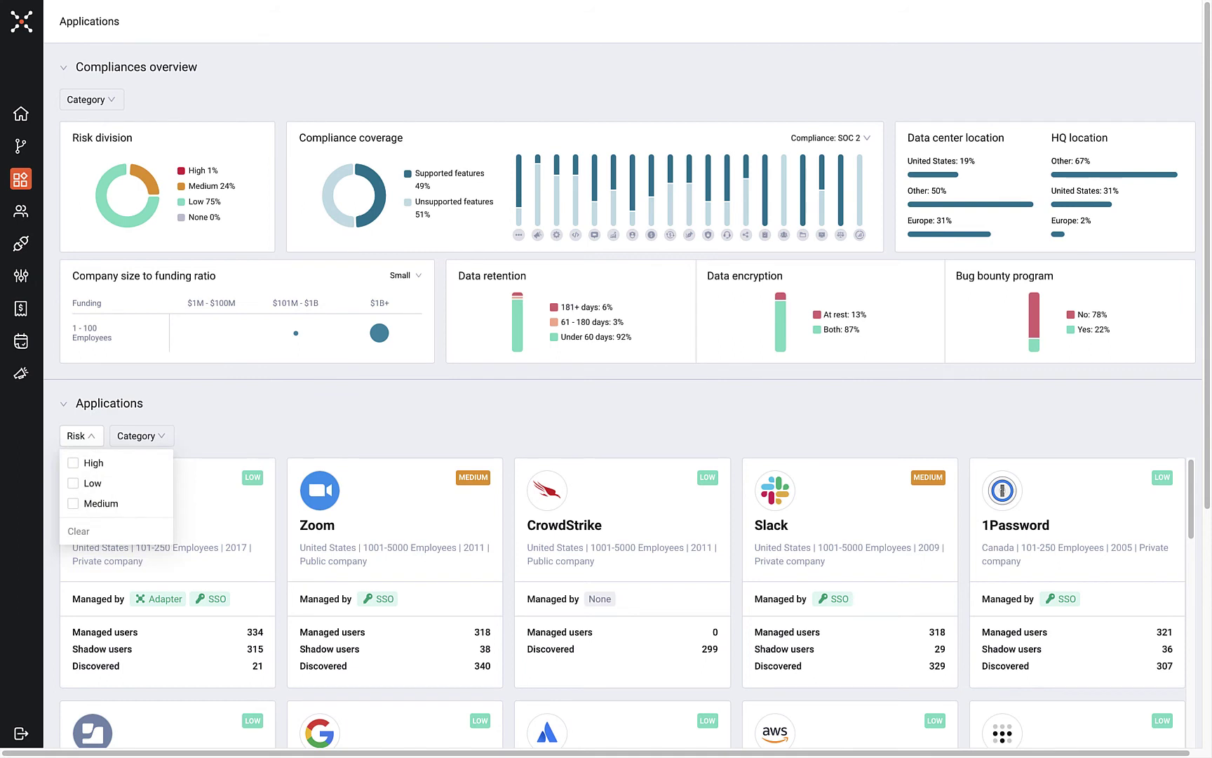
pyautogui.click(73, 503)
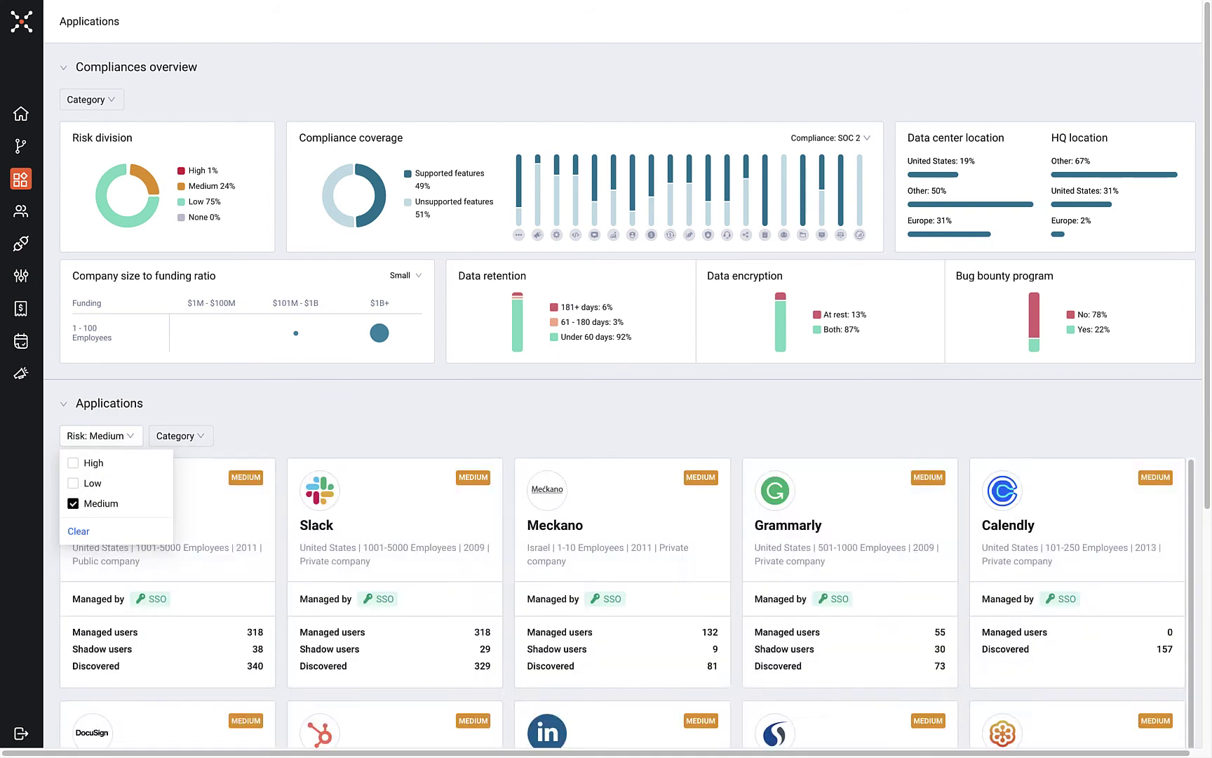
pyautogui.click(392, 429)
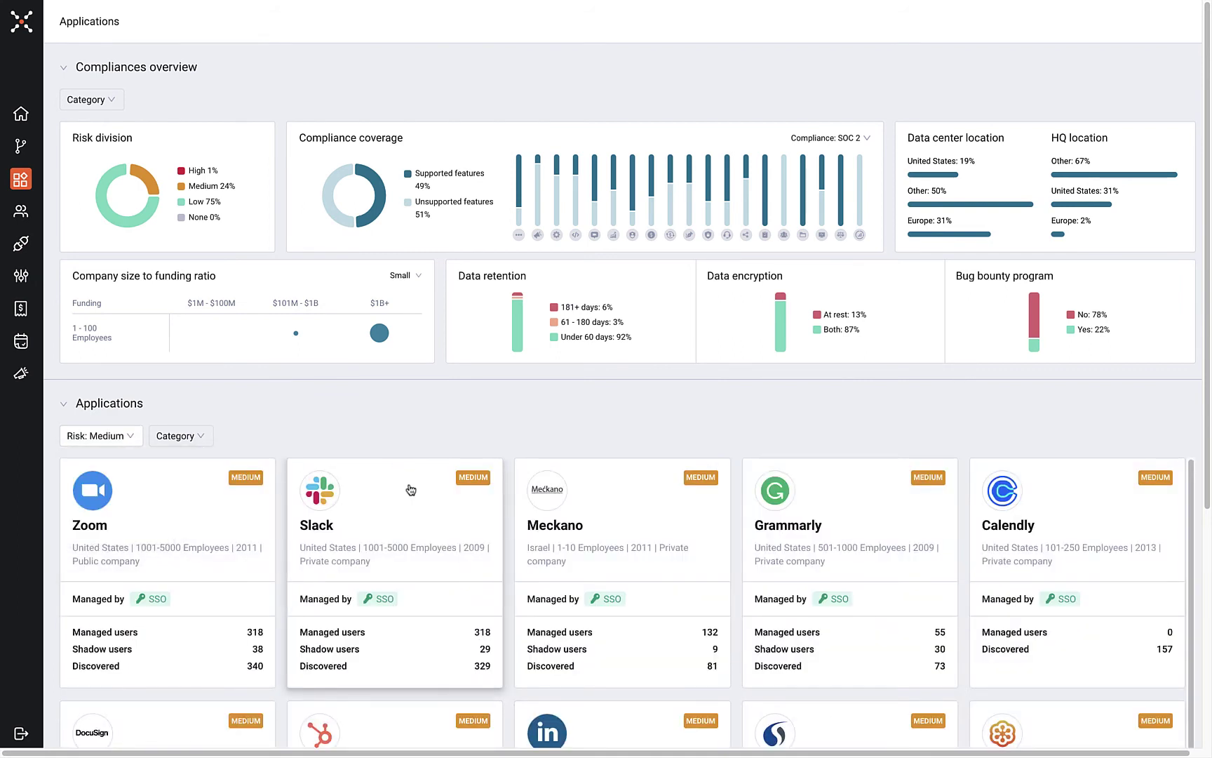
# Open Slack's Users tab and filter it to the Unmanaged tag, showing 29 users
pyautogui.click(417, 527)
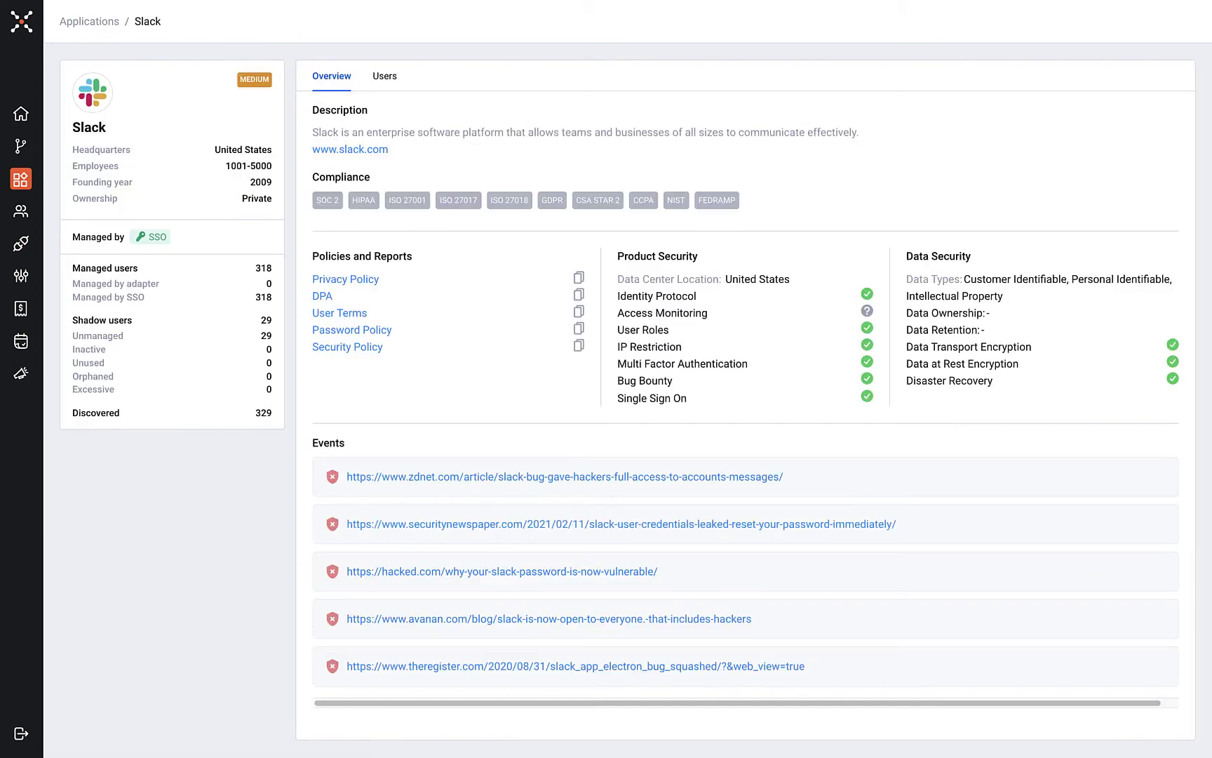
pyautogui.click(390, 82)
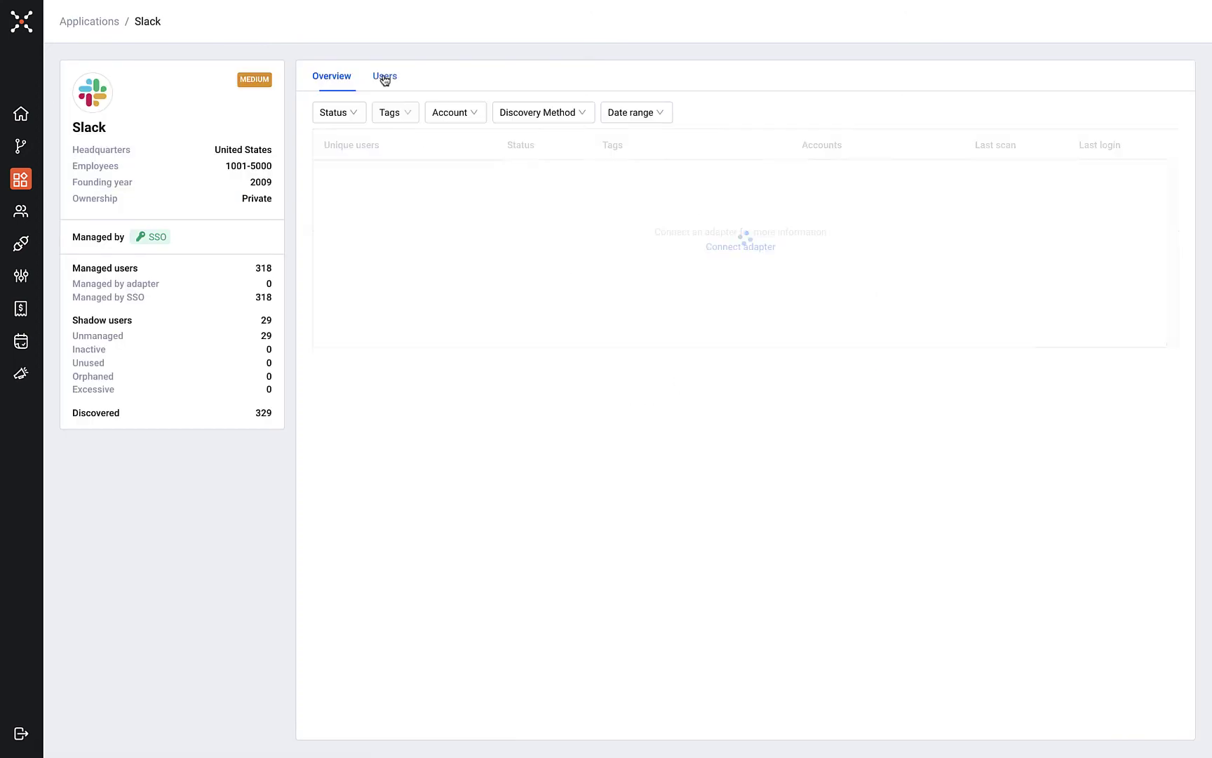
pyautogui.click(394, 112)
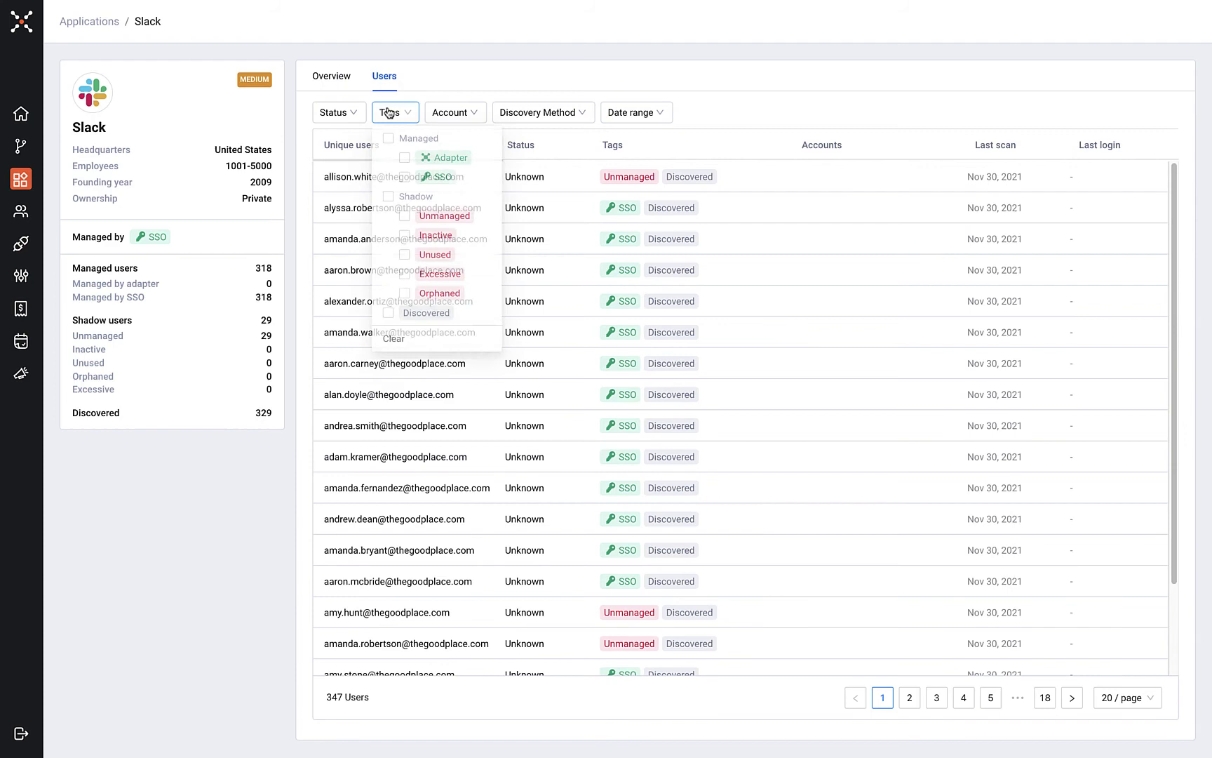
pyautogui.click(404, 220)
pyautogui.click(463, 53)
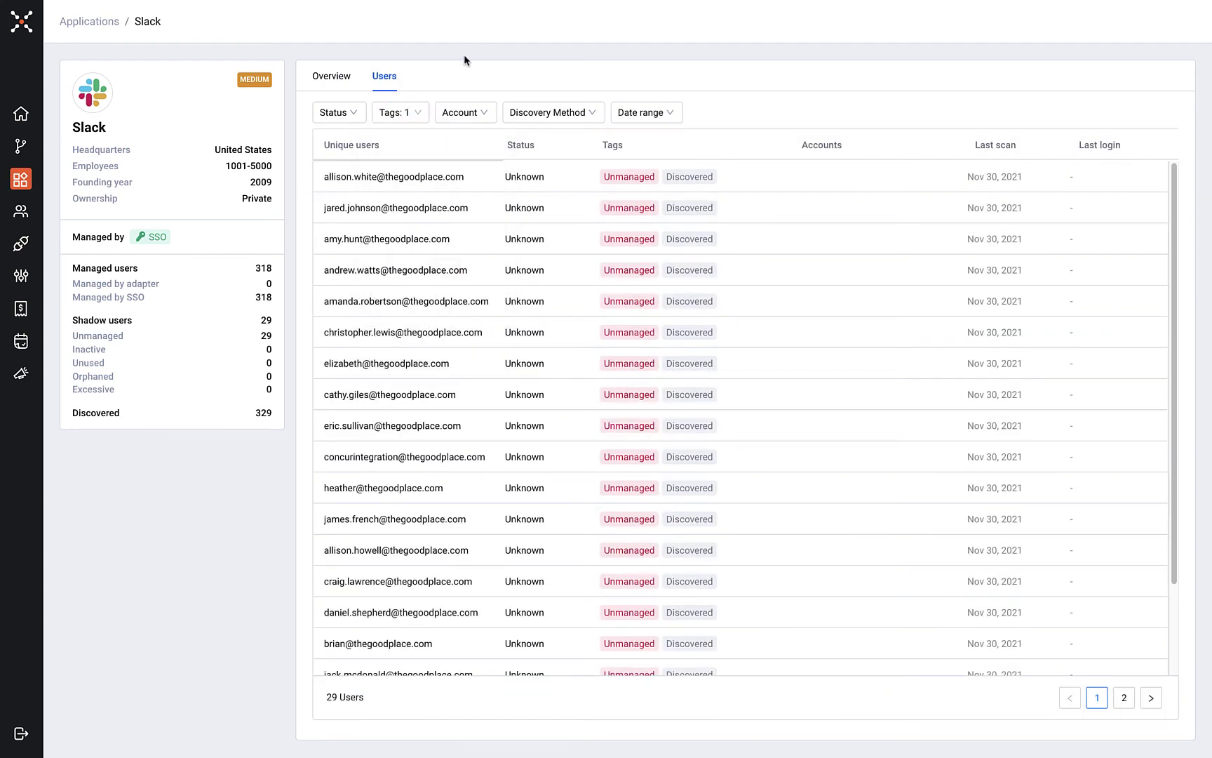
# Expand the Password expiration policy's remediation details, then open the Spending page
pyautogui.click(40, 279)
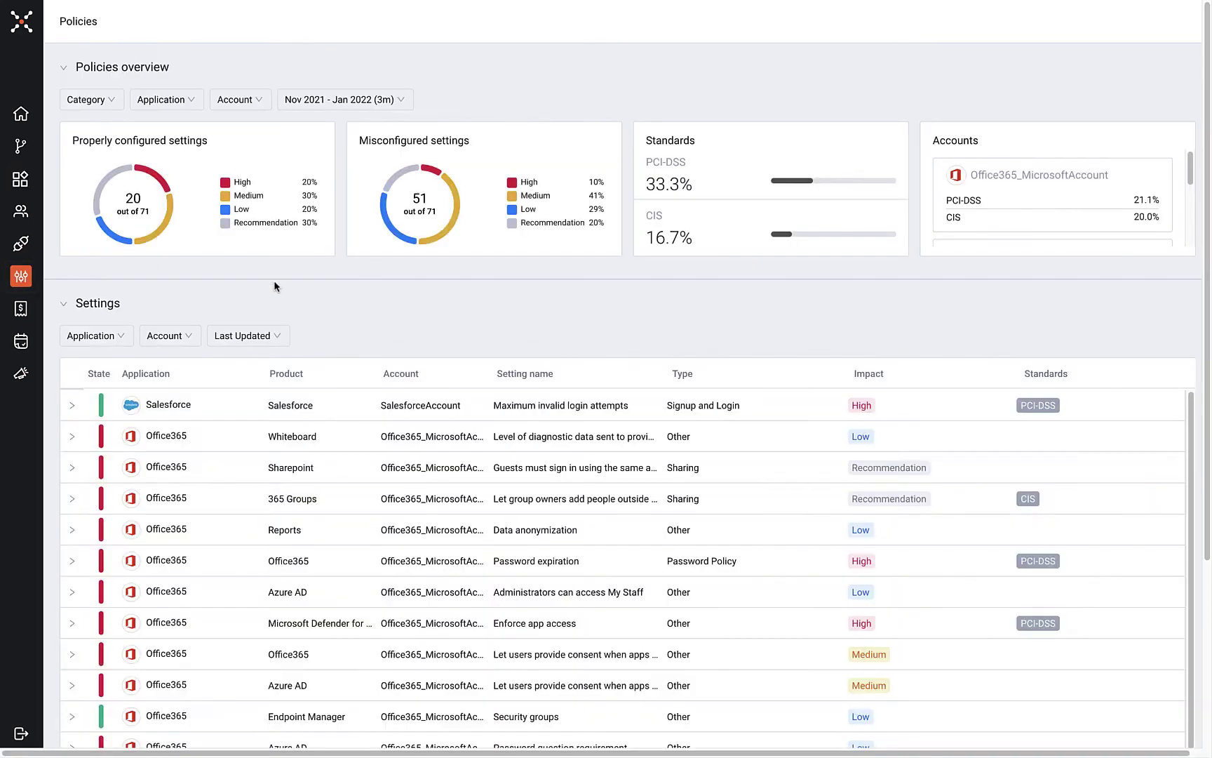
pyautogui.click(72, 562)
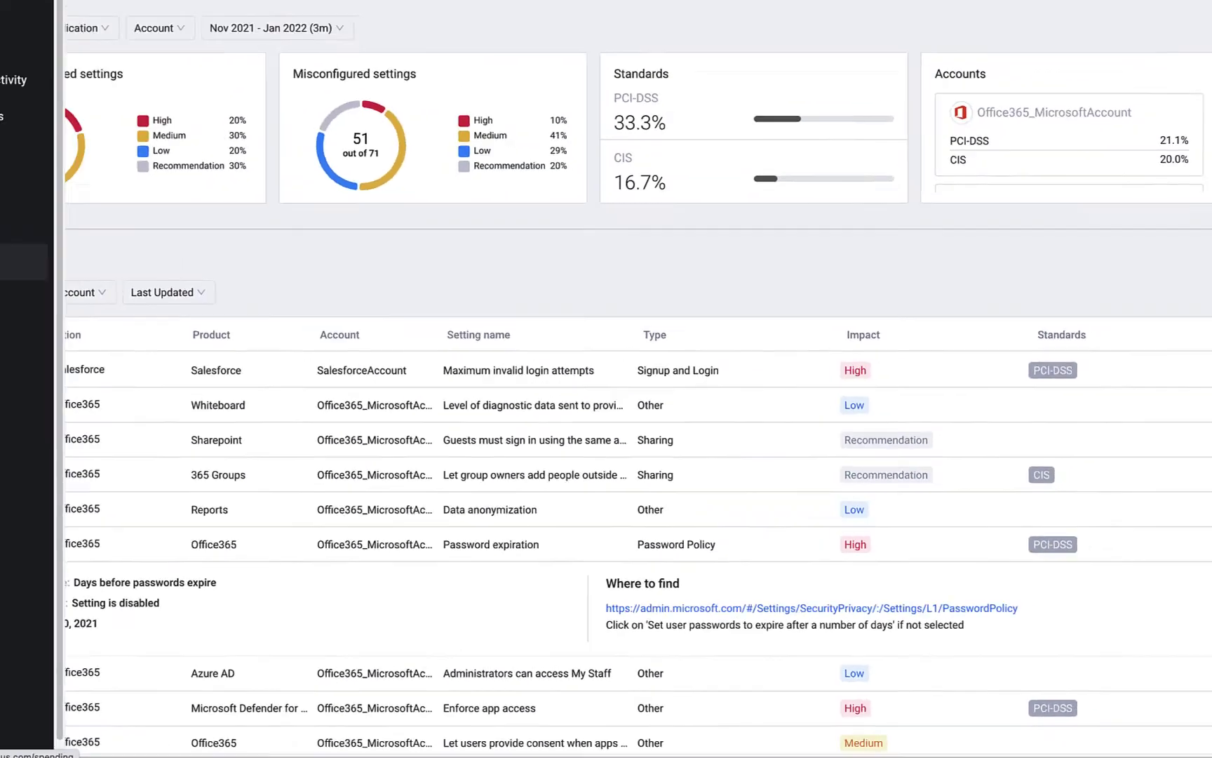
pyautogui.click(30, 316)
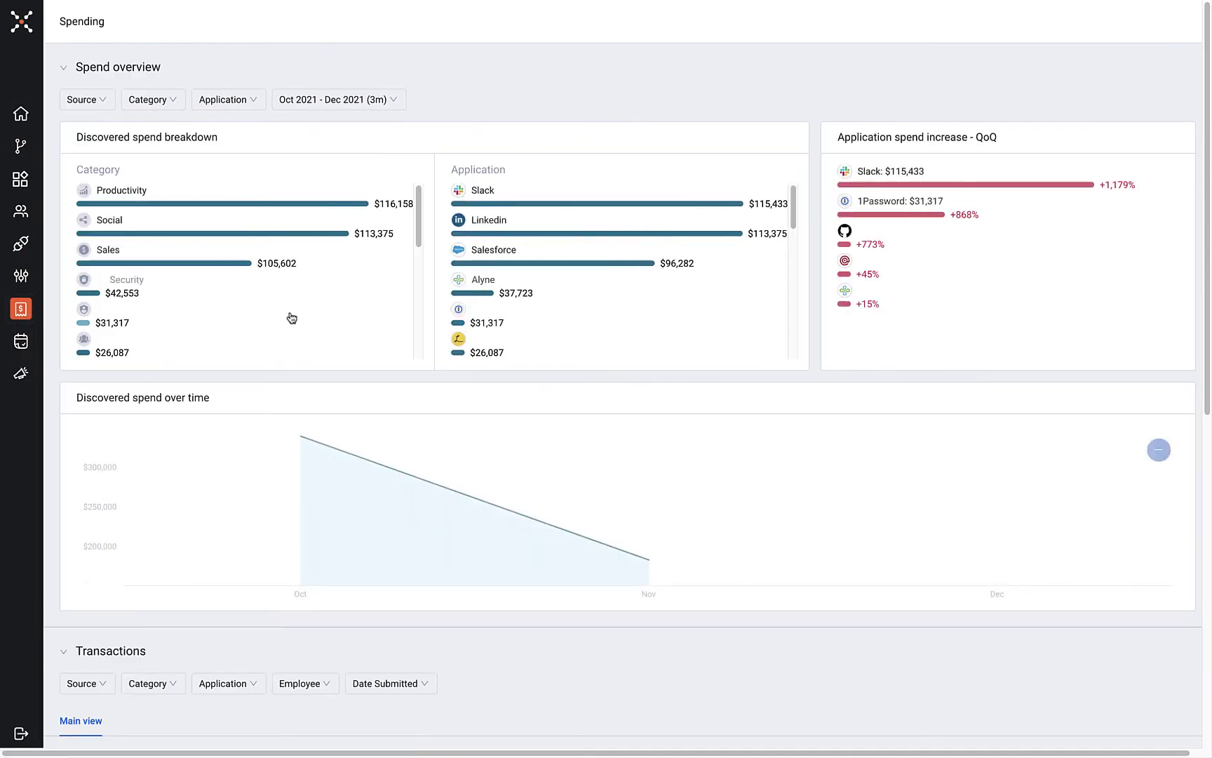